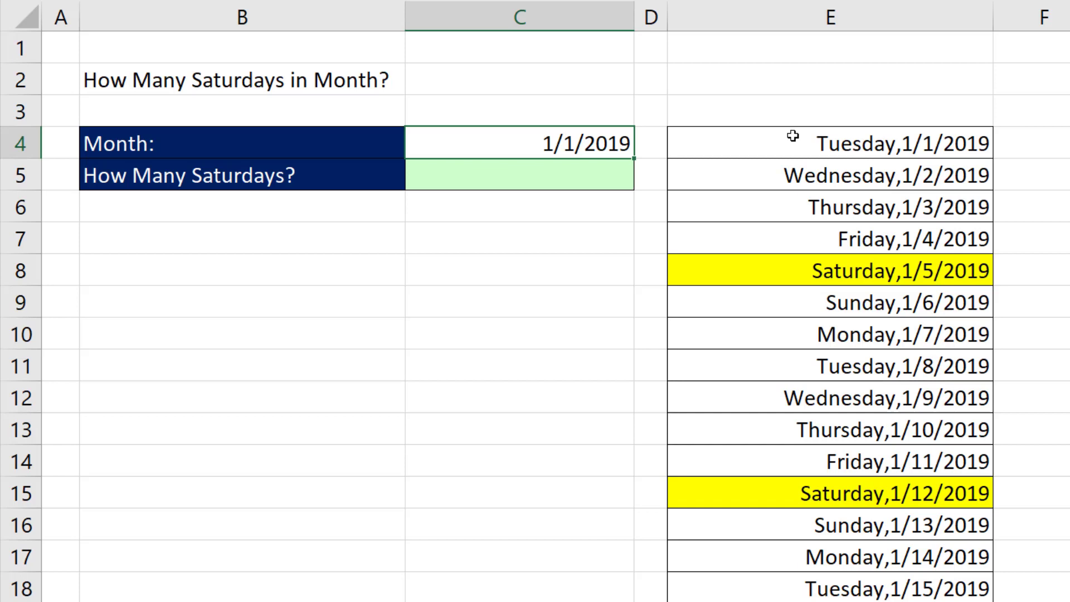
Step: Highlight the Saturdays 1/5/2019 and 1/12/2019, then select cell C5
left_click(828, 284)
left_click(788, 493, "ctrl")
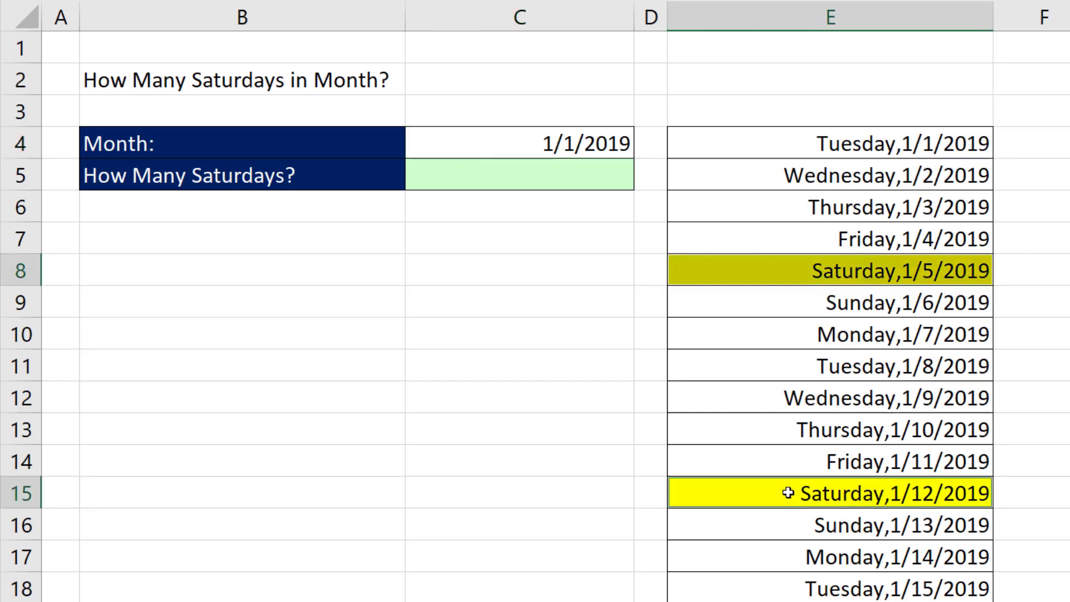
left_click(541, 177)
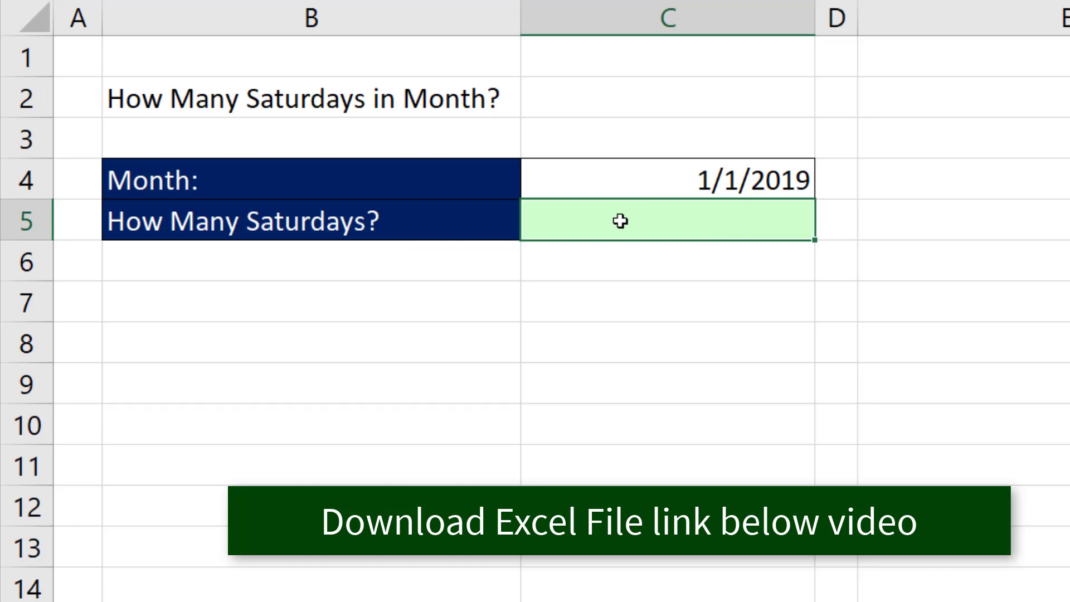
Step: Enter =SEQUENCE(DAY(EOMONTH(C4,0)),,C4,1) in C5 to spill the month's date serials
type("=seq")
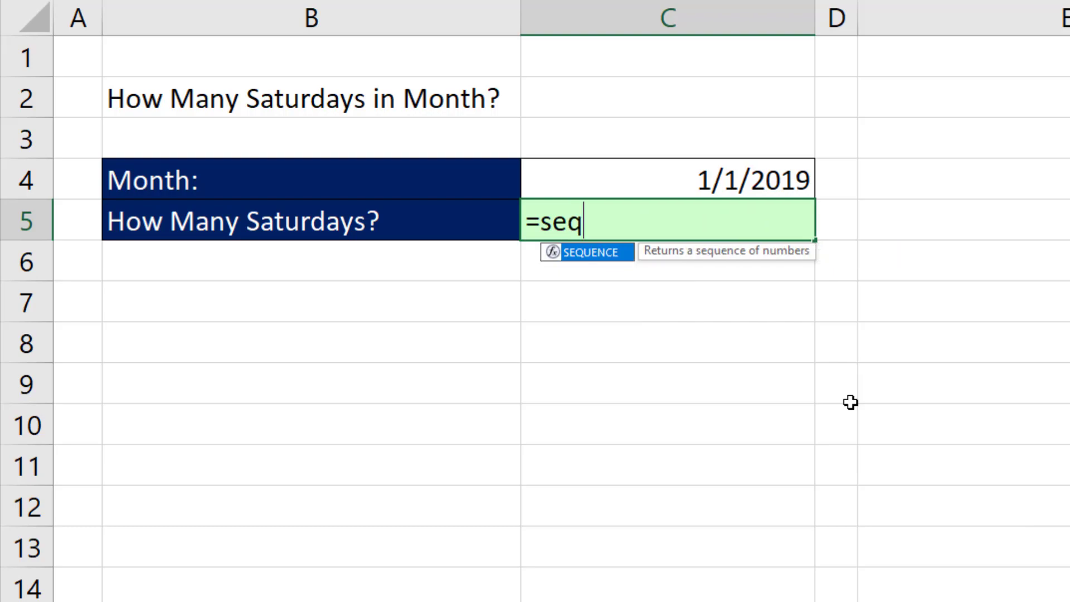
key("Tab")
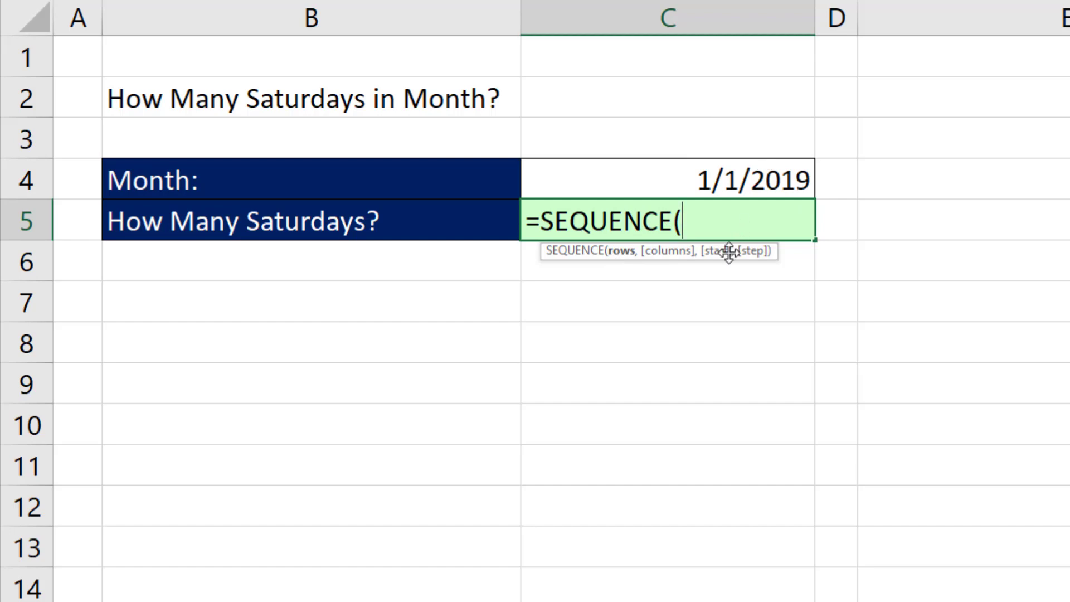
type("EOMONTH(")
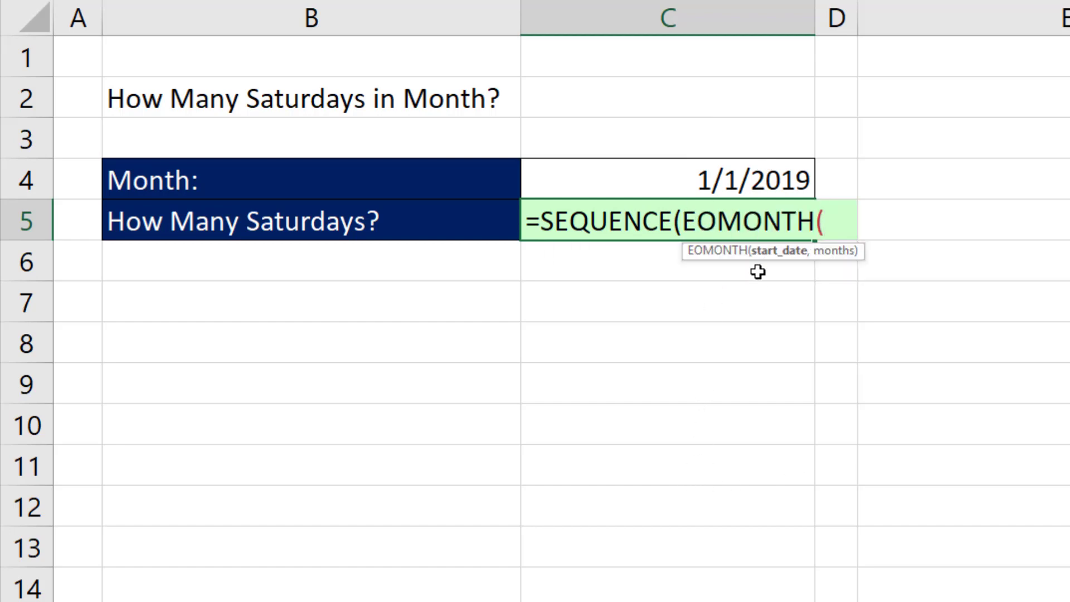
left_click(737, 157)
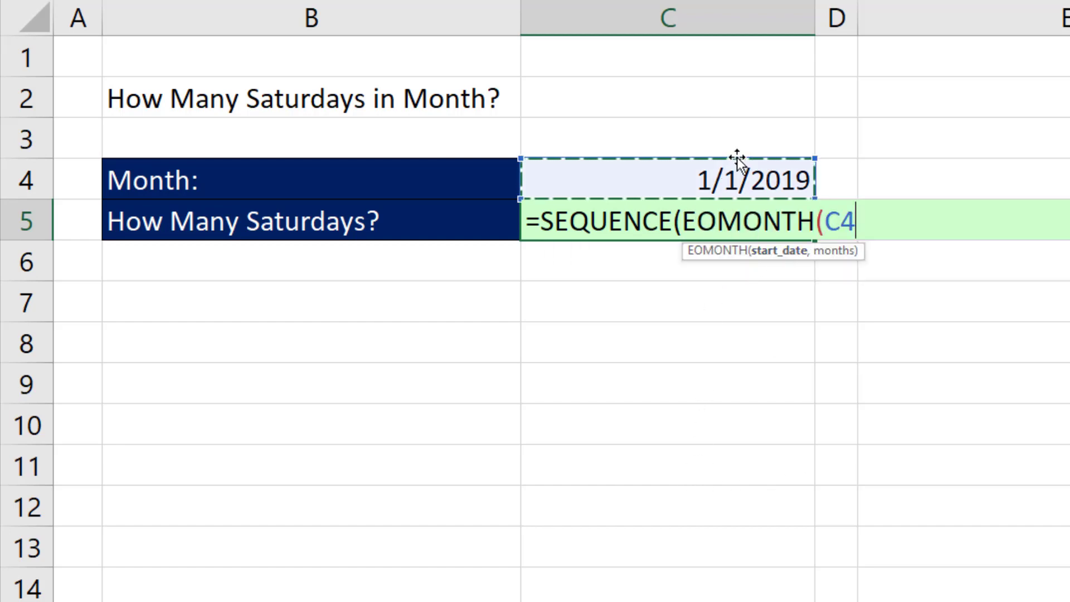
type(",")
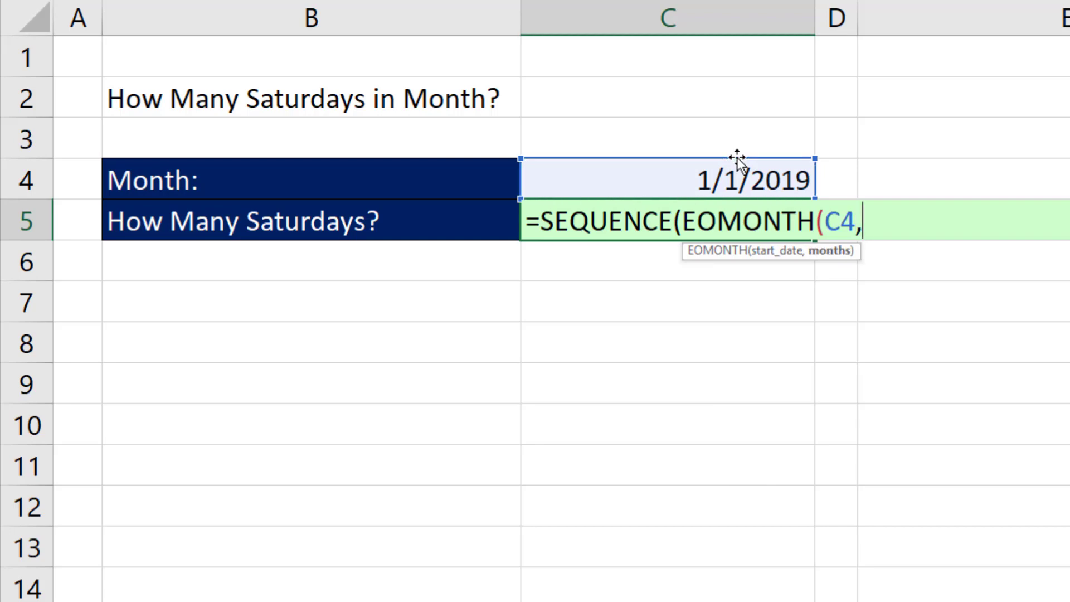
type("0)")
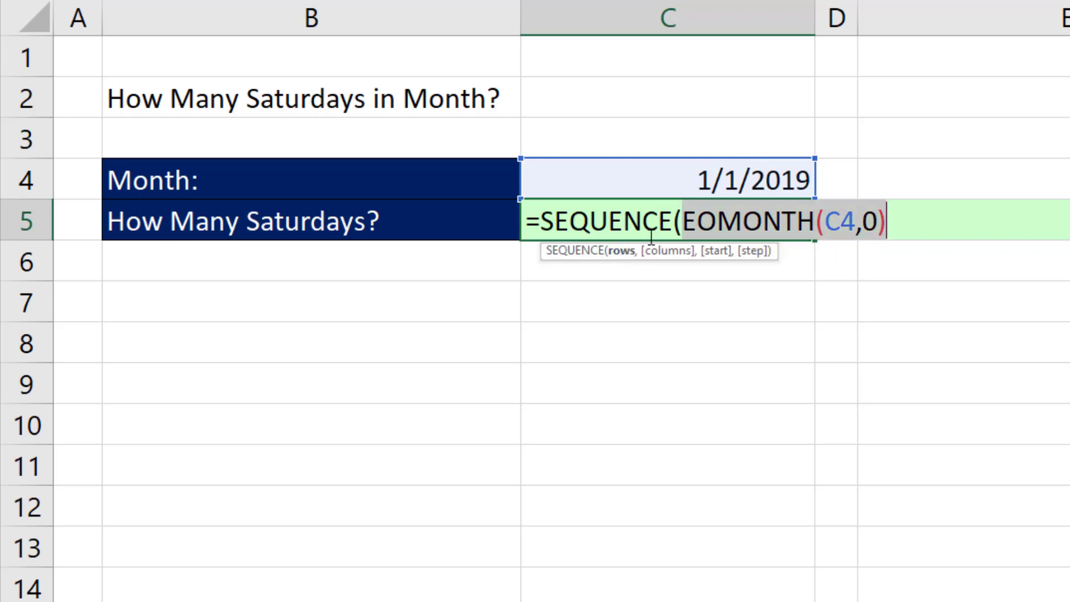
type("day")
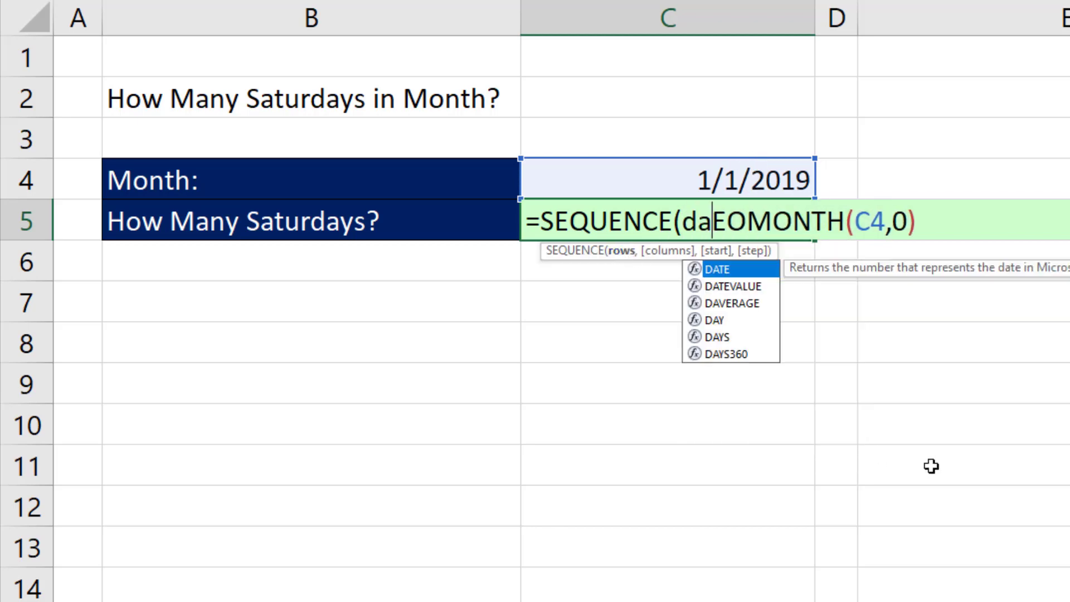
key("Tab")
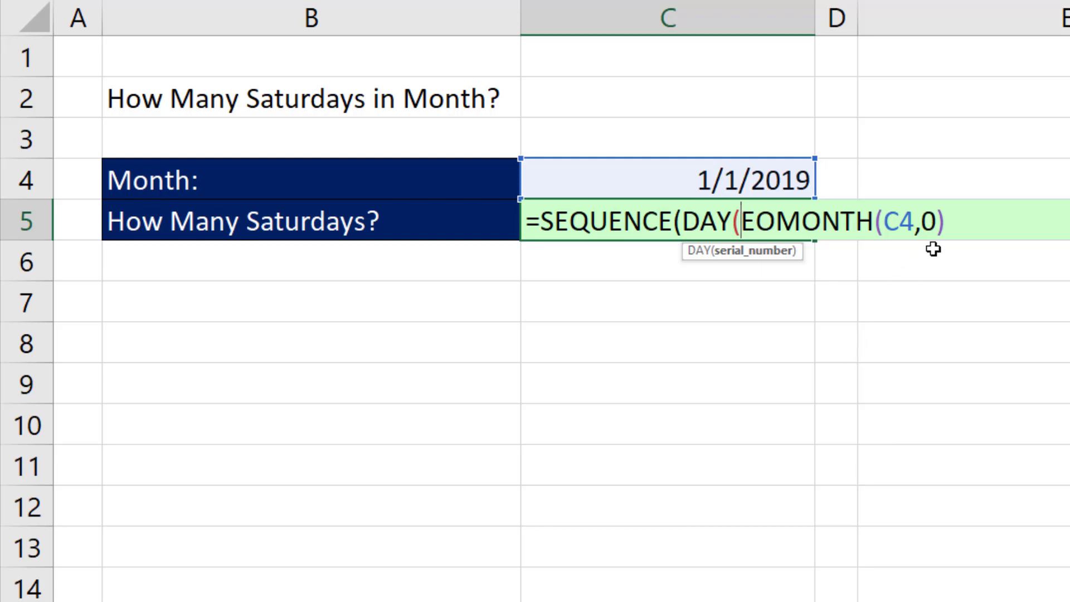
left_click(971, 221)
type(")")
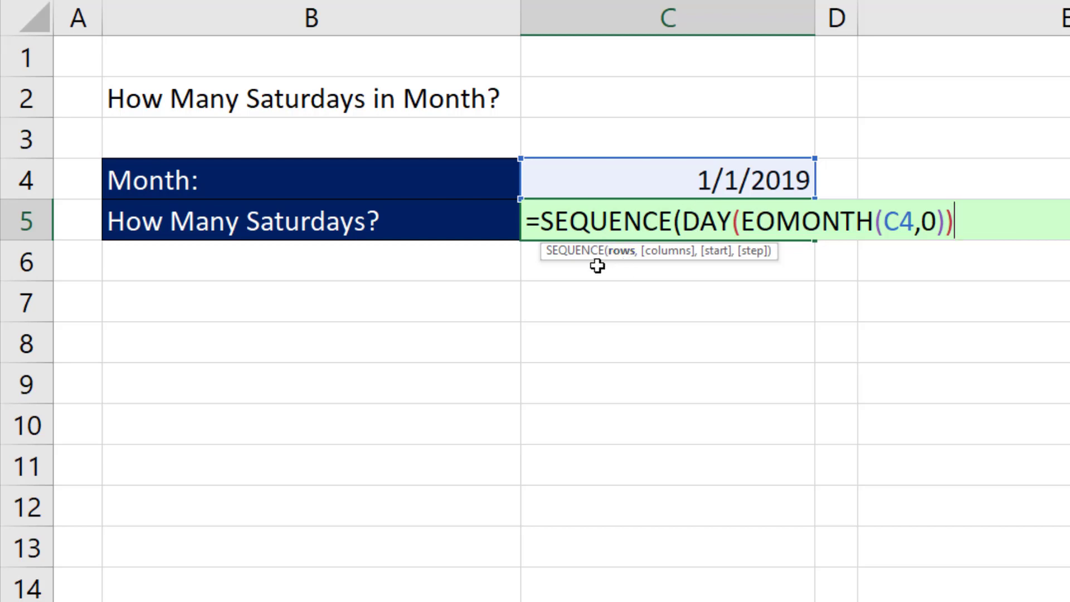
type(",")
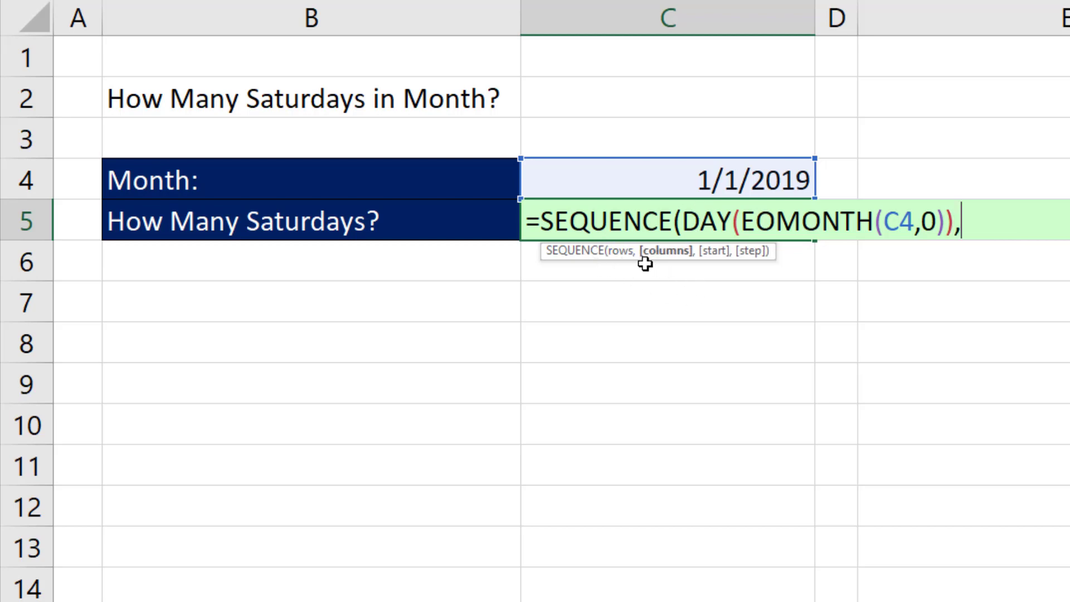
type(",")
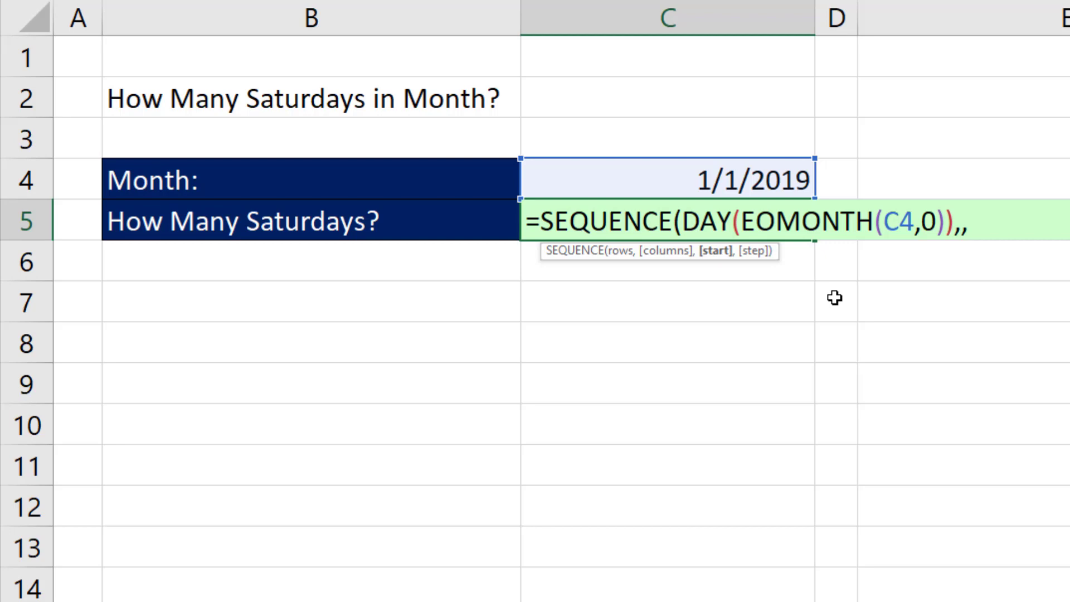
left_click(738, 181)
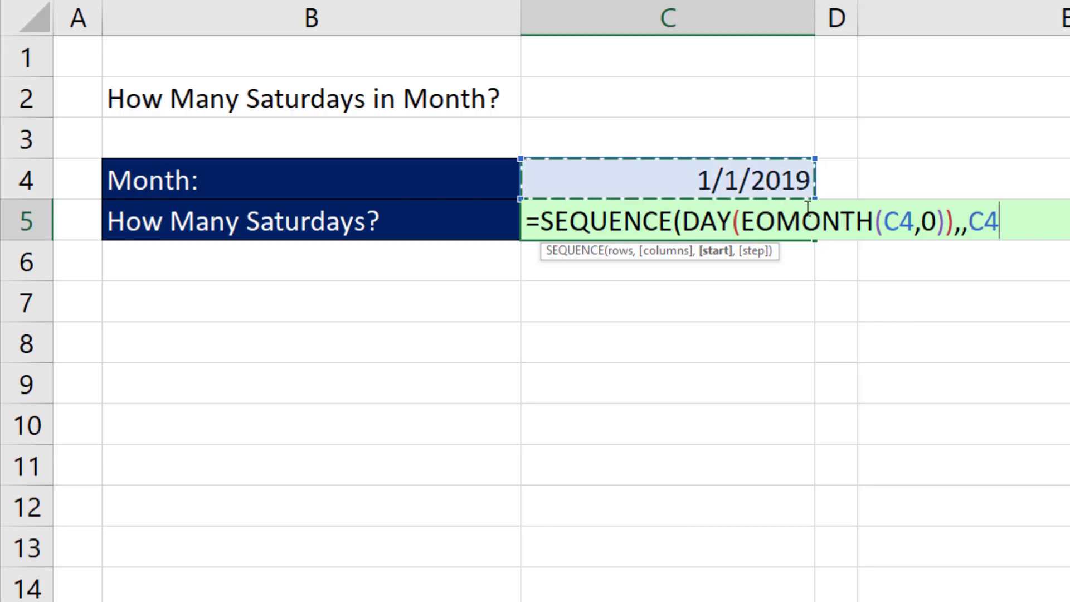
type(",1")
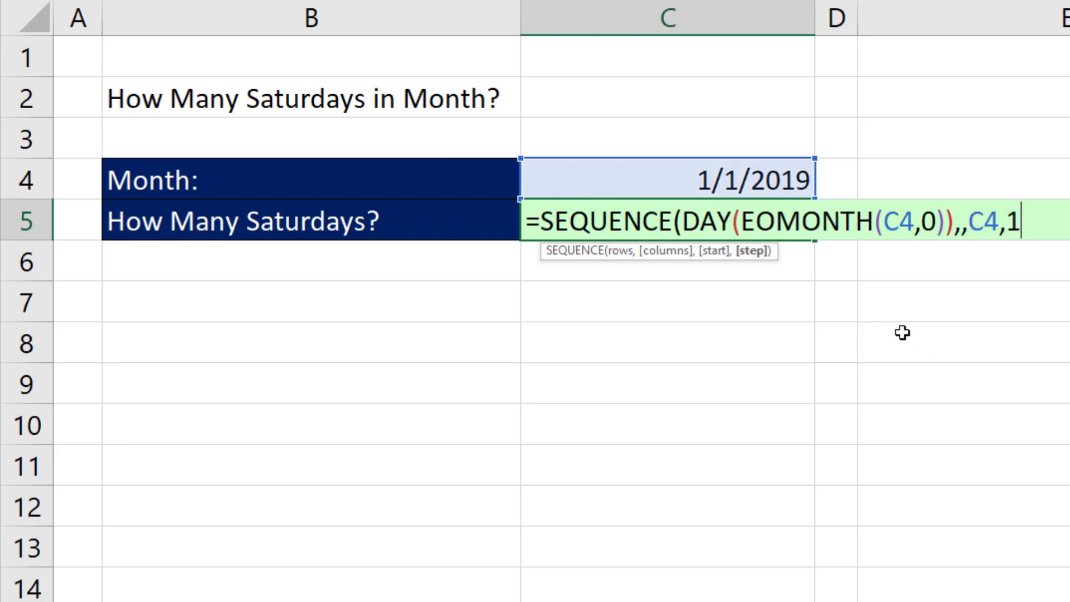
type(")")
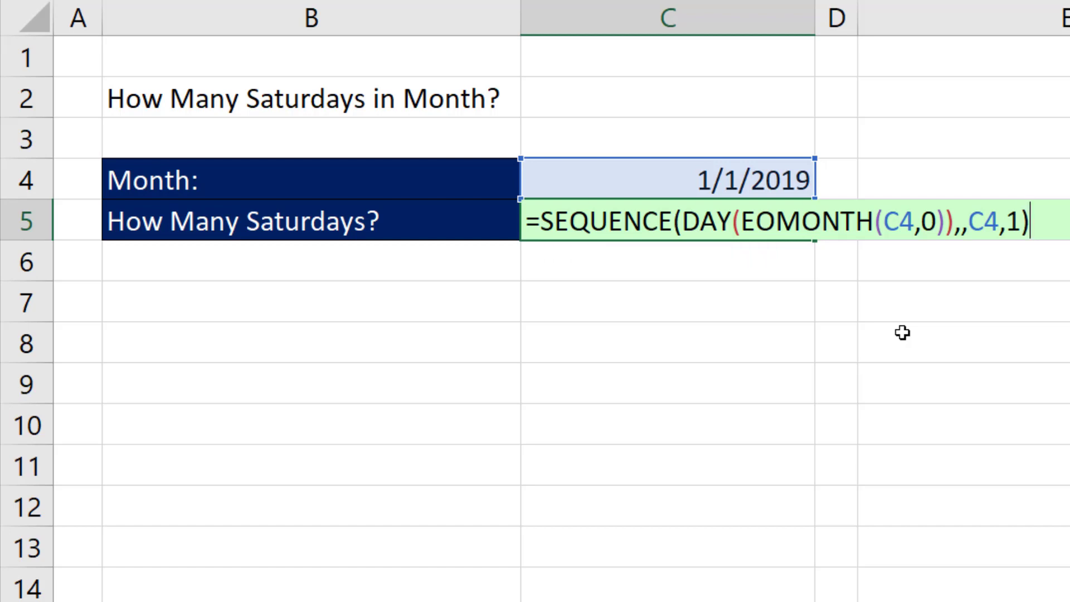
key("Return")
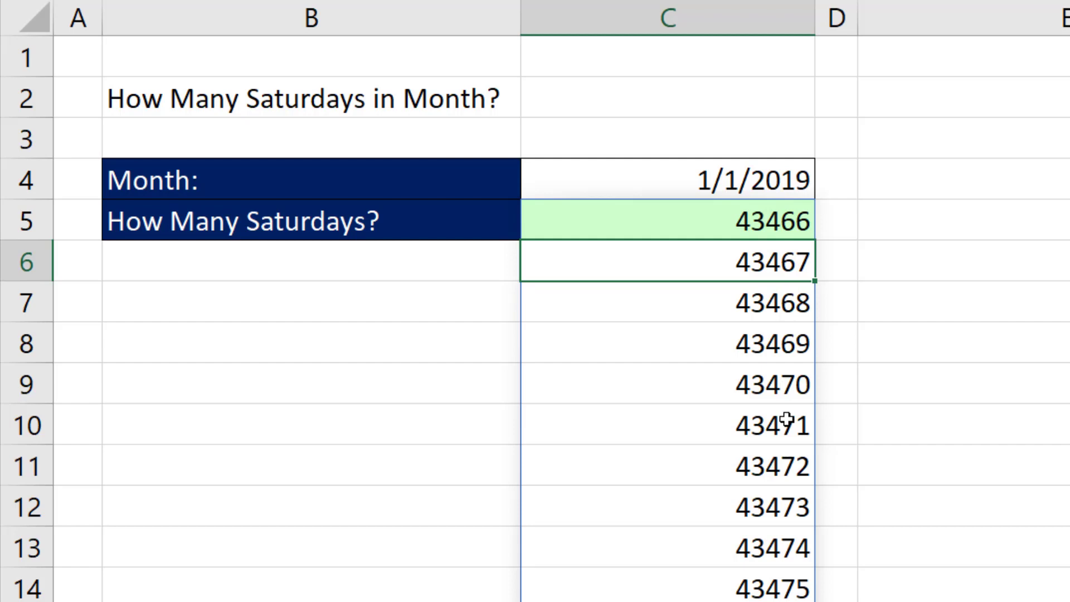
Step: Edit C5's formula with the cursor just after the equals sign
left_click(721, 217)
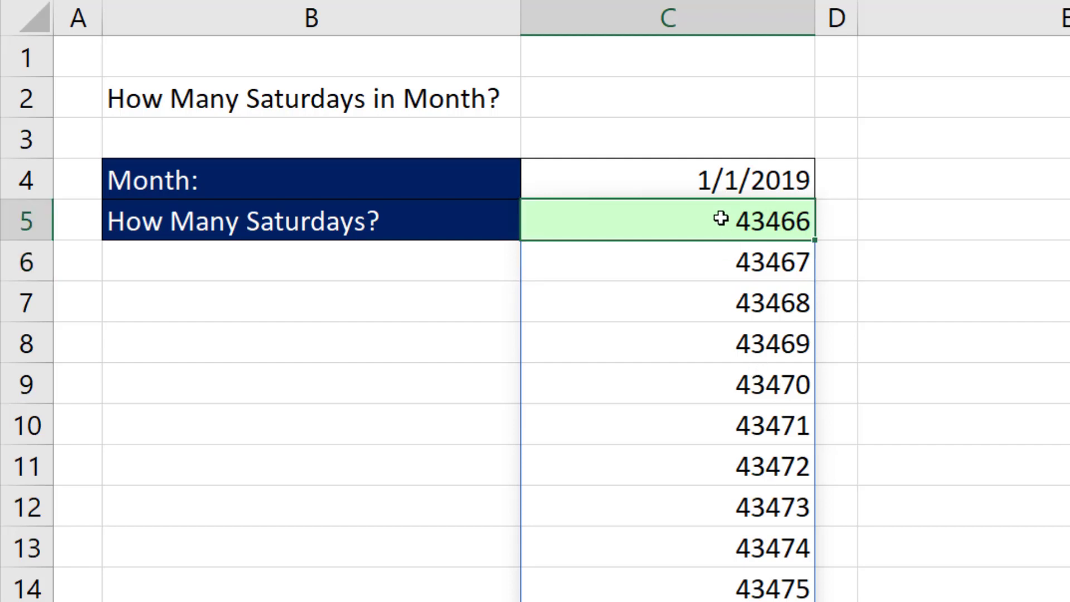
key("F2")
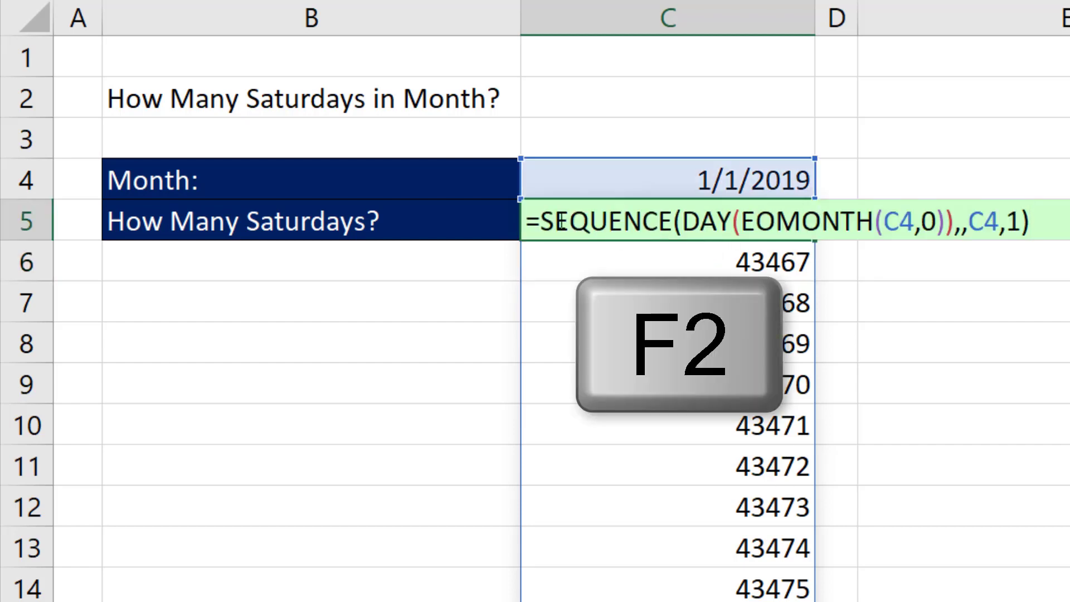
key("Home")
key("Right")
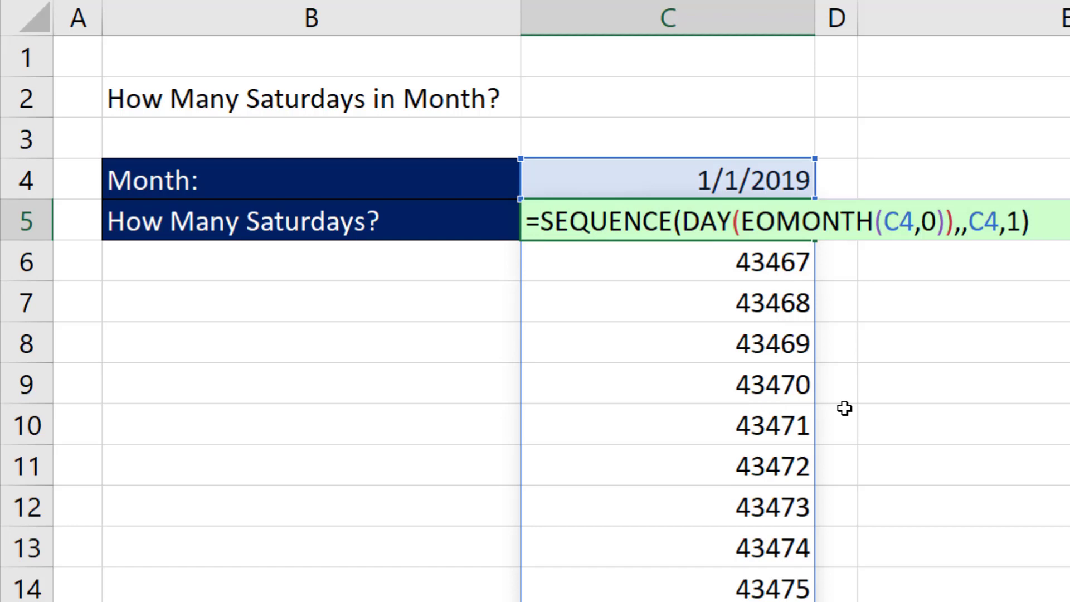
Step: Wrap C5's SEQUENCE in WEEKDAY with return type 1, Sunday=1 through Saturday=7
type("wee")
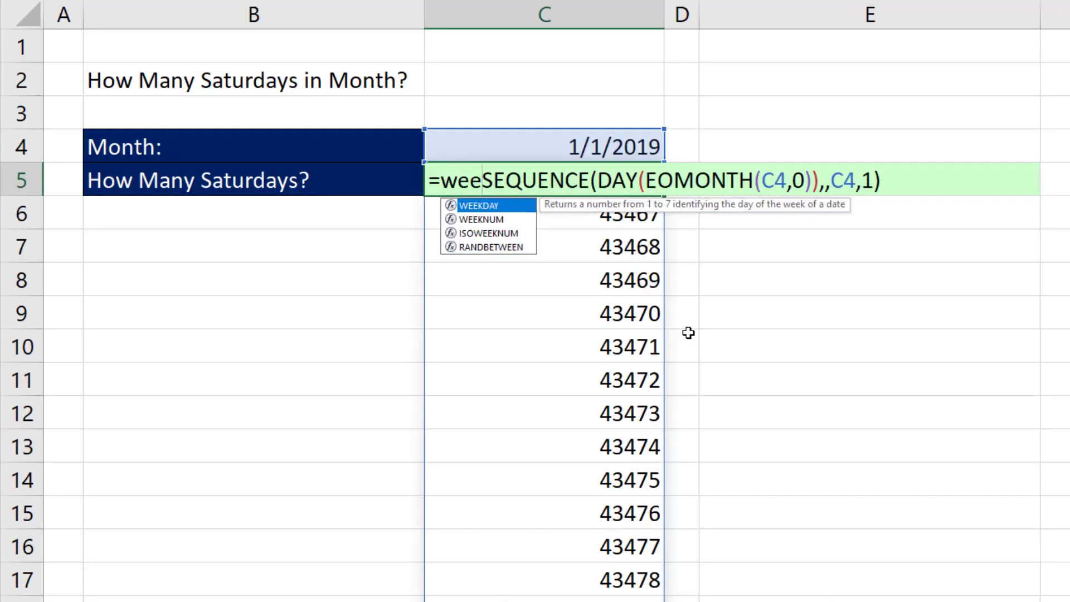
key("Tab")
left_click(519, 207)
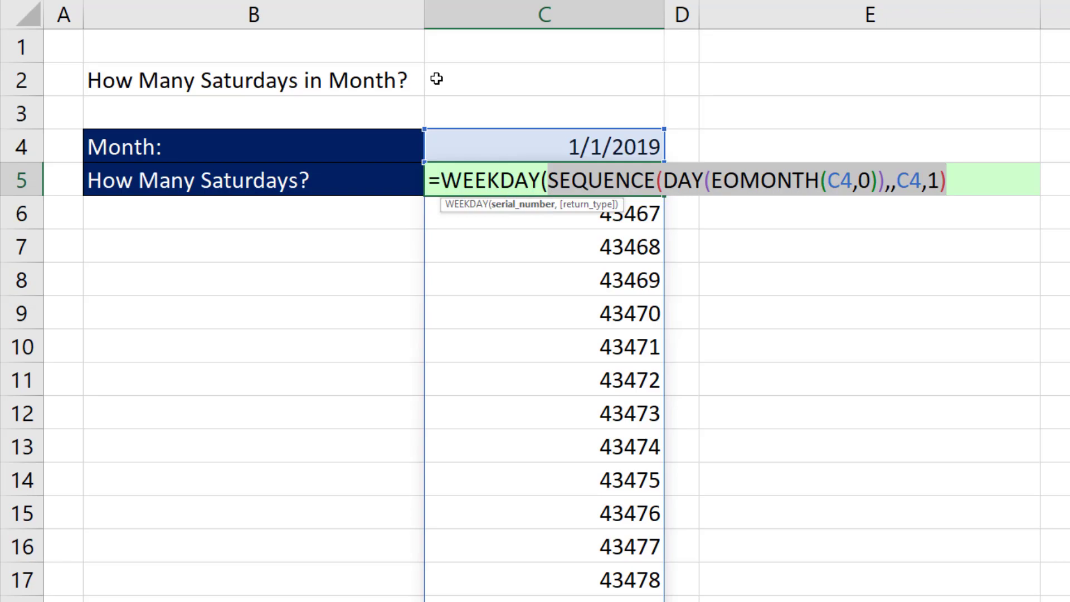
left_click(973, 182)
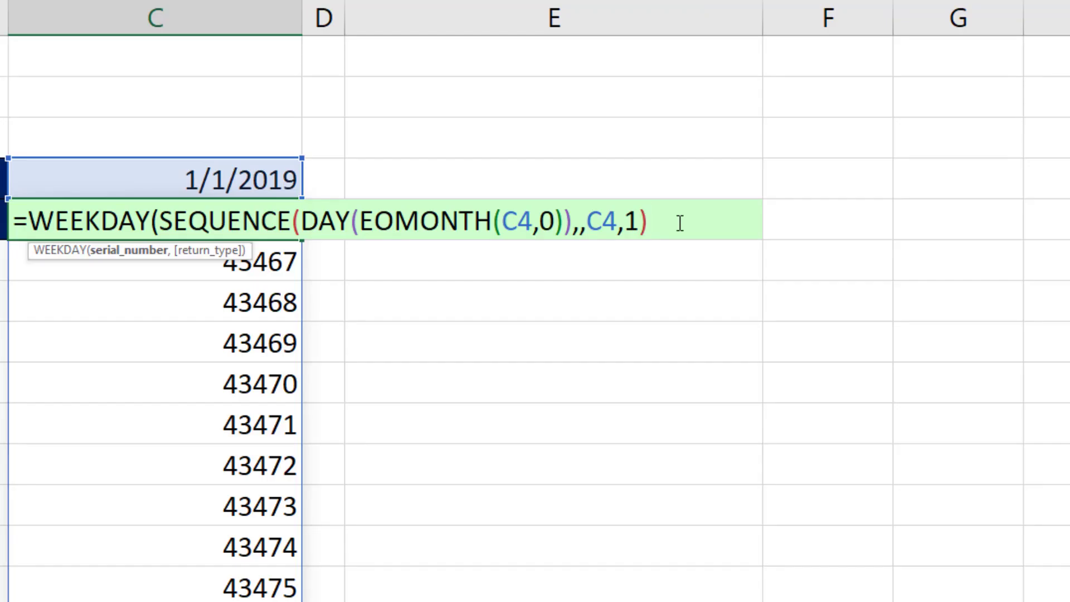
type(",")
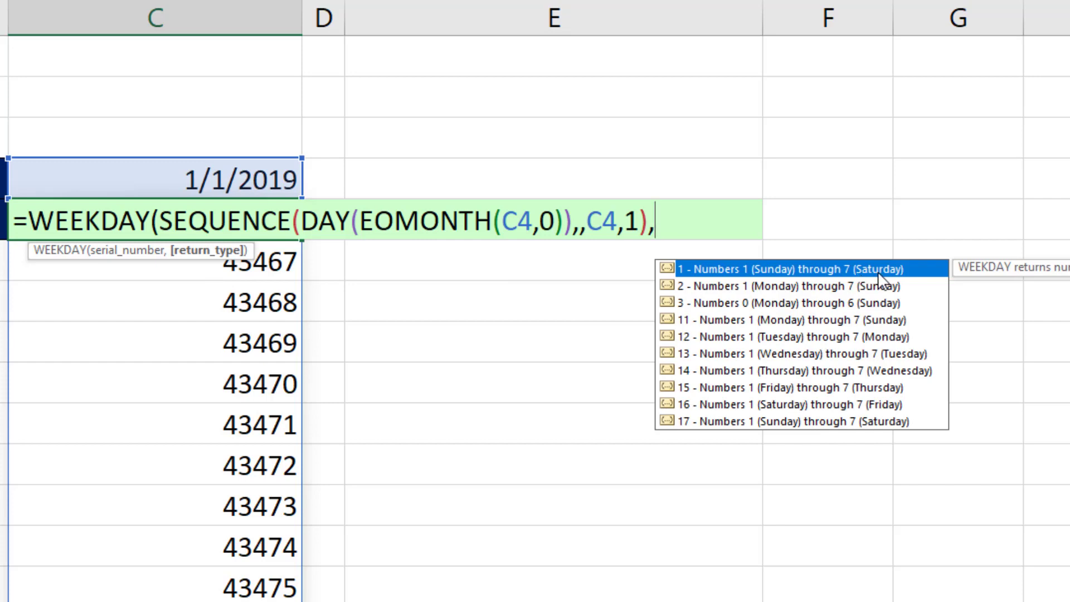
double_click(688, 271)
type(")")
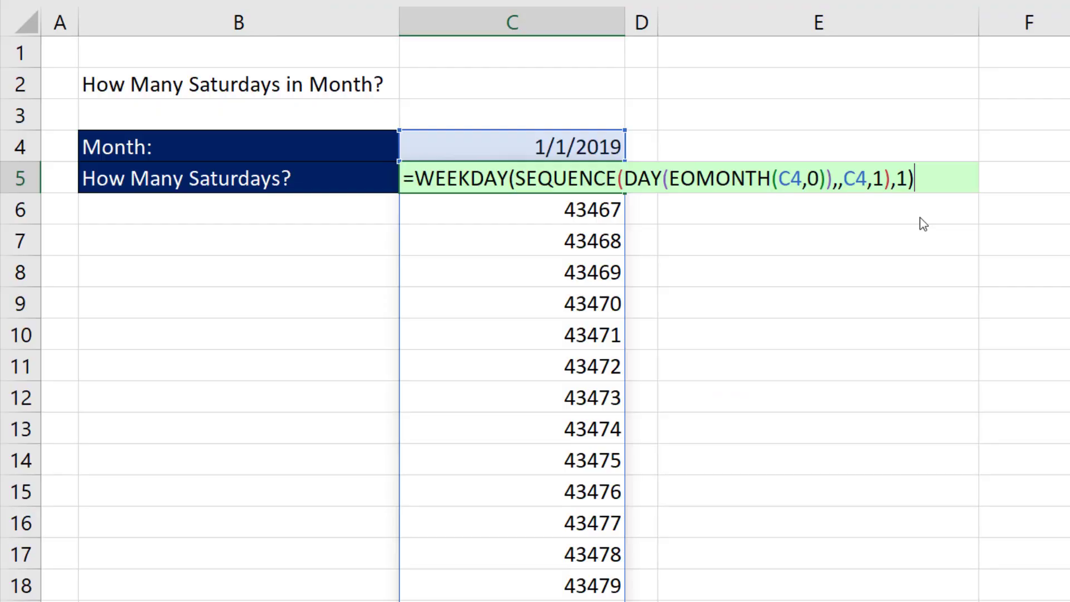
key("Return")
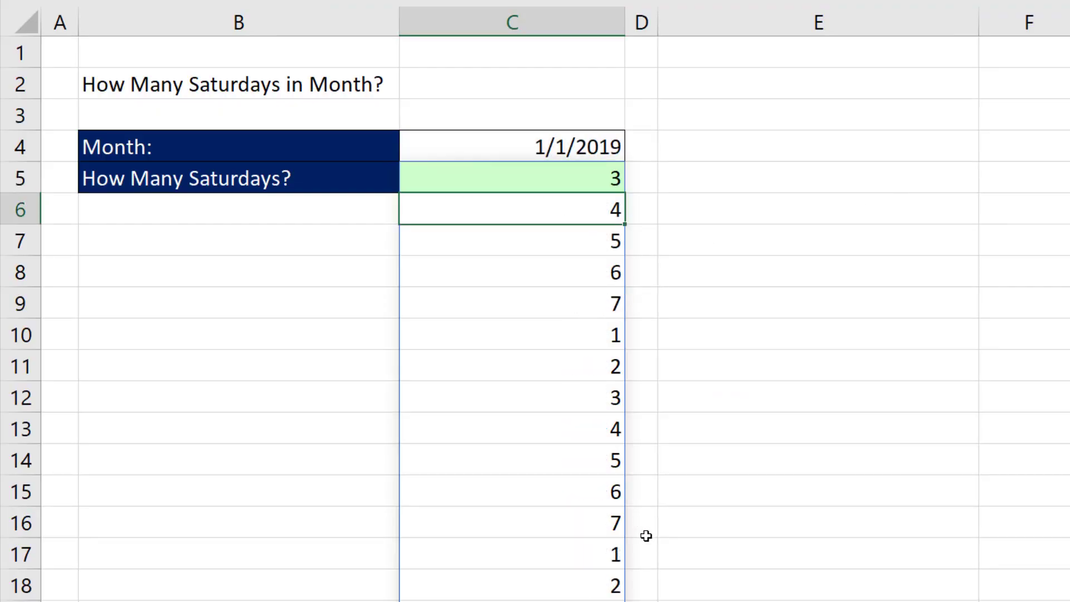
Step: Append =7 to C5's weekday formula and preview the TRUE/FALSE results
left_click(575, 178)
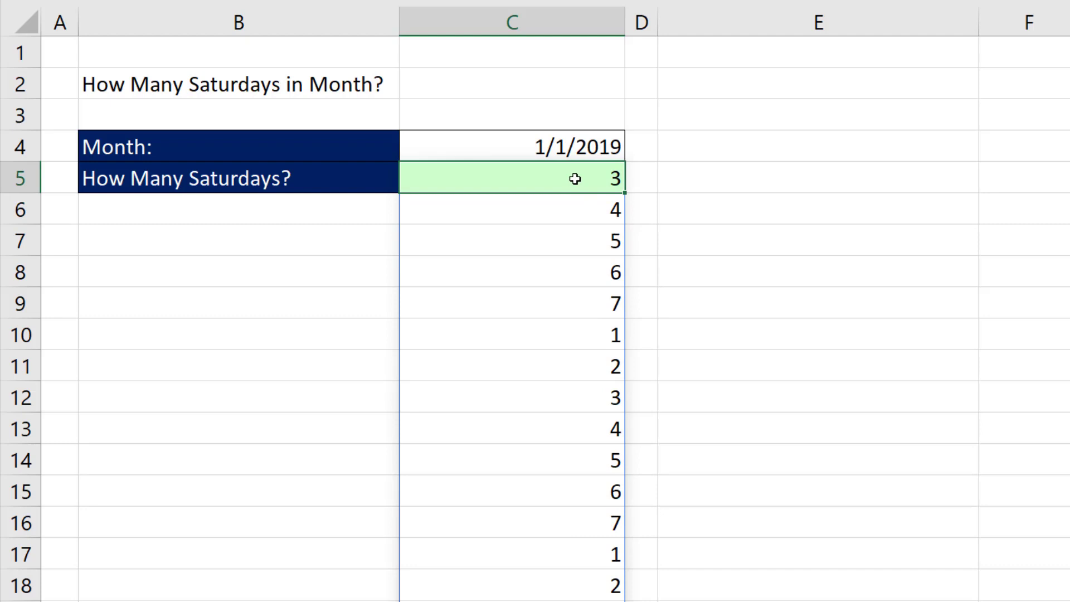
key("F2")
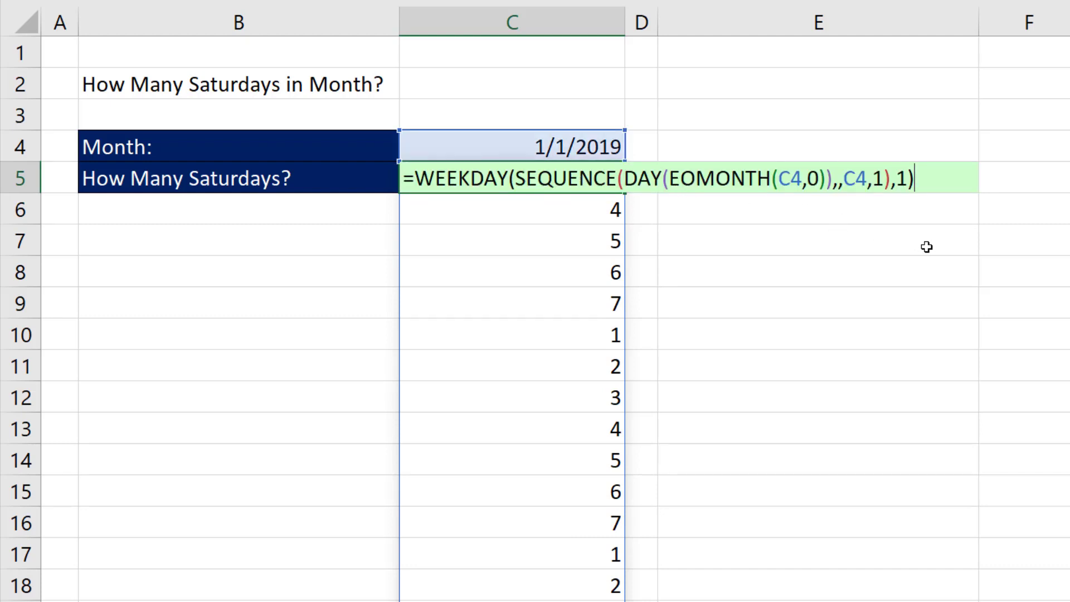
type("=7")
key("F9")
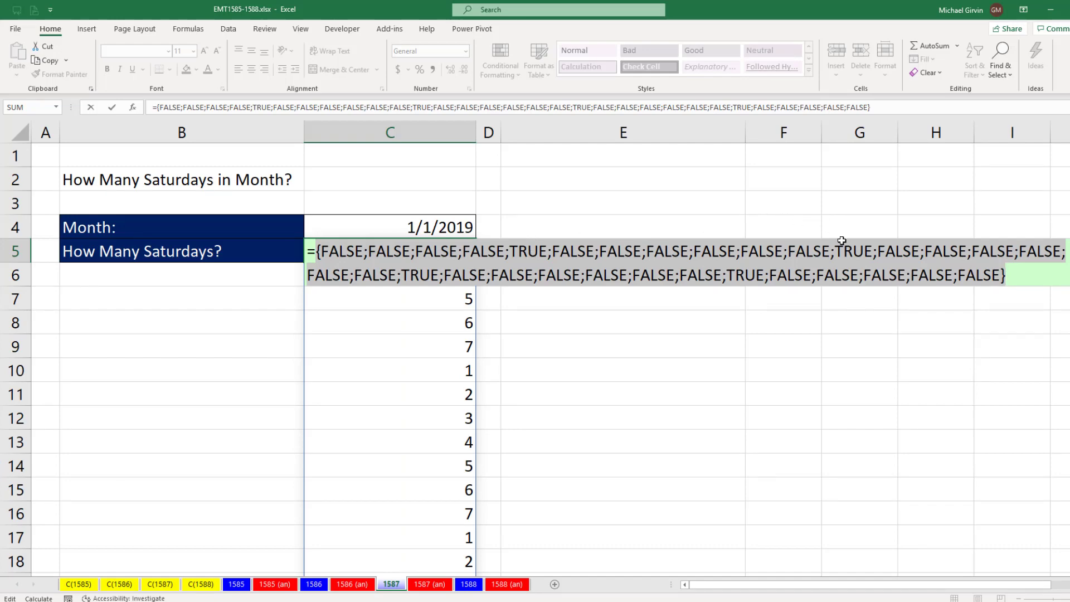
key("ctrl+z")
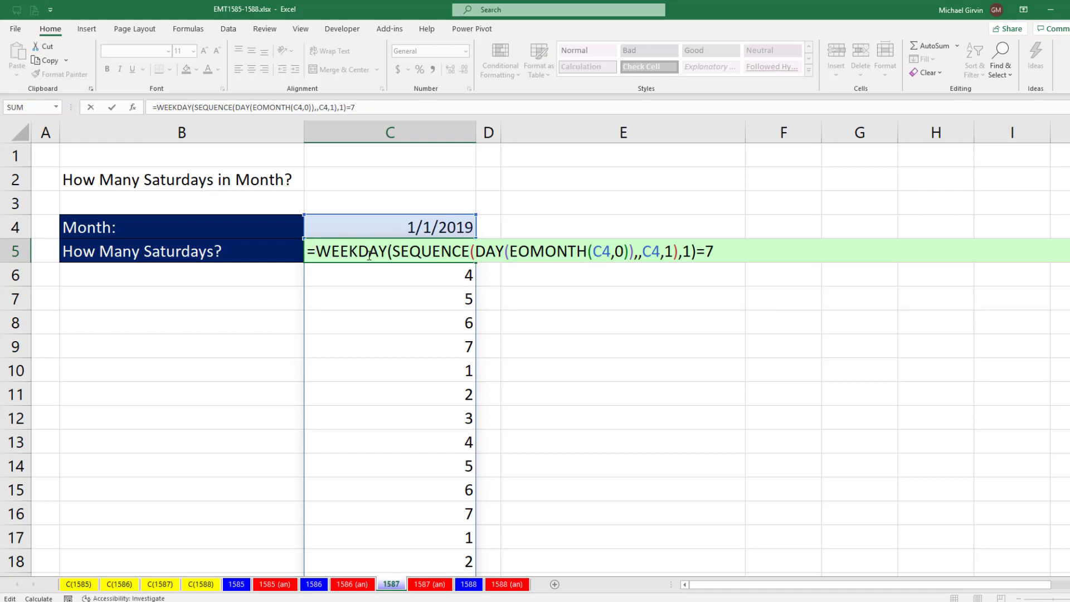
Step: Wrap the =7 test in --( ) and preview the resulting 1s and 0s
type("--")
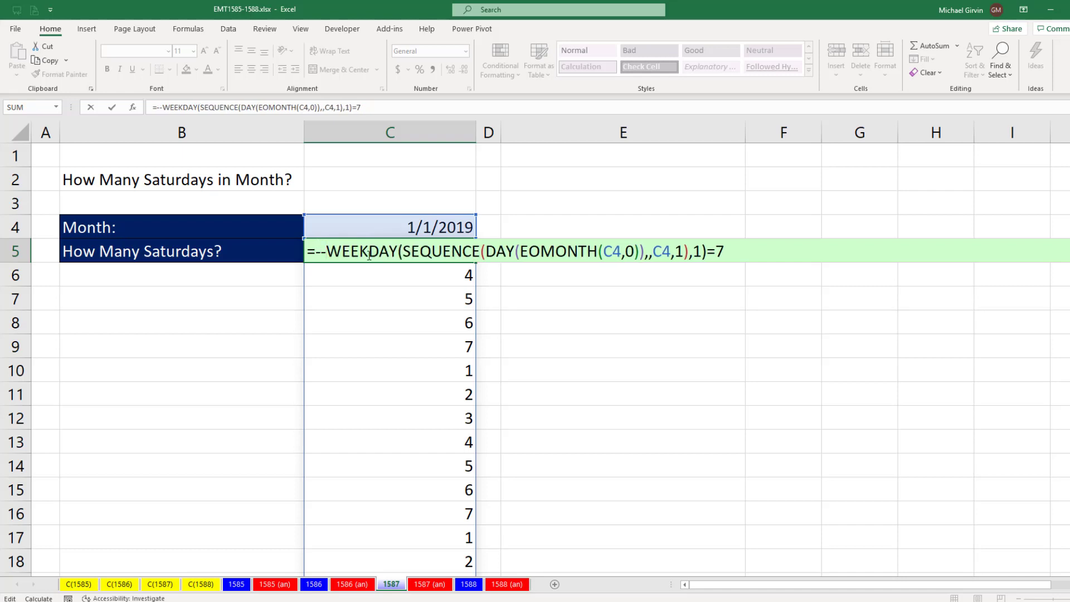
type("(")
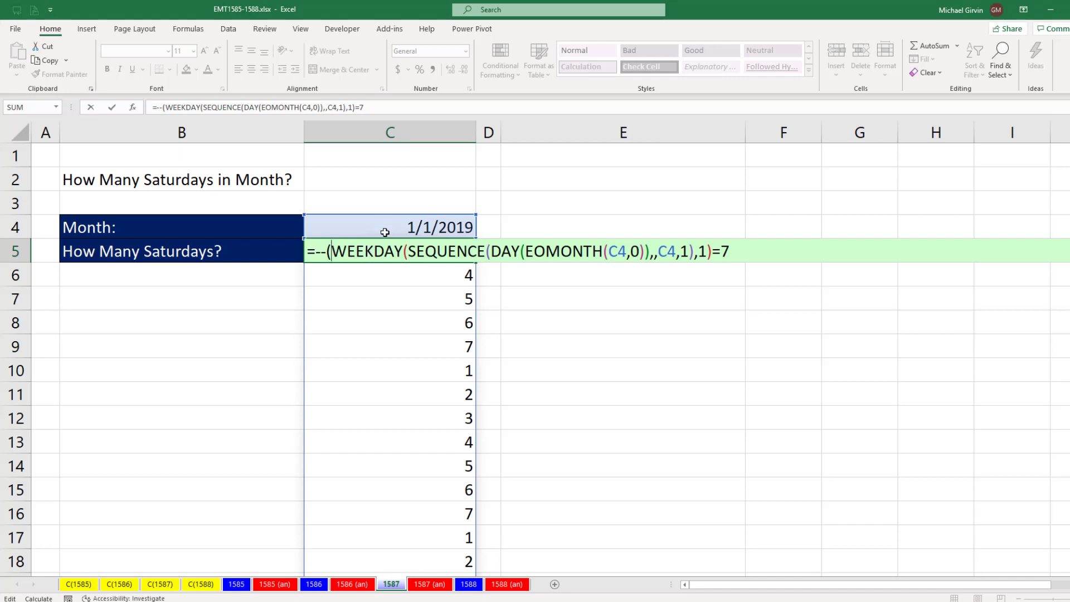
left_click(735, 250)
type(")")
key("F9")
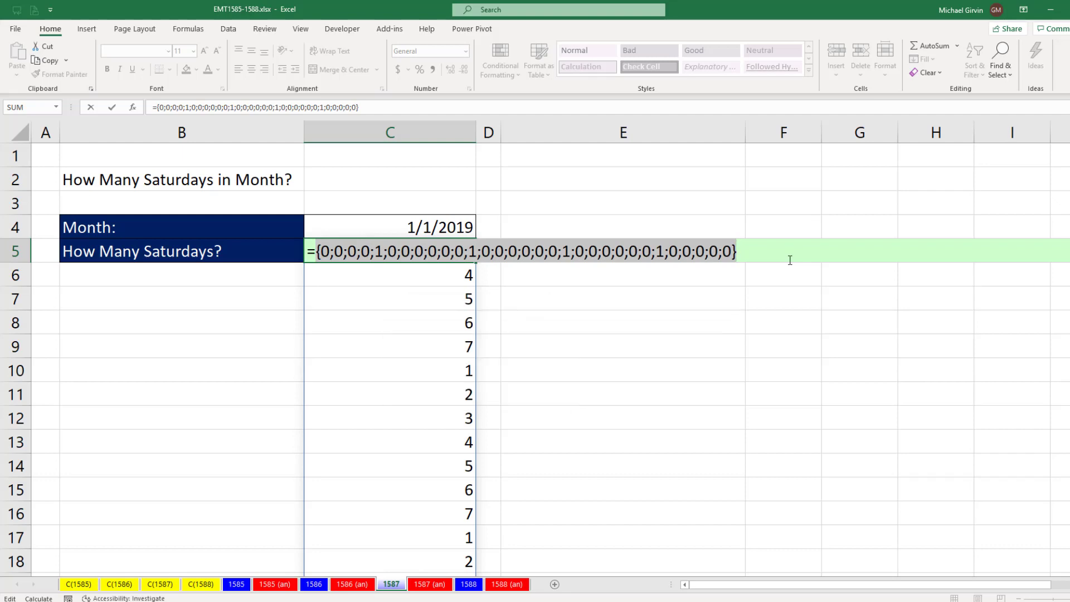
key("ctrl+z")
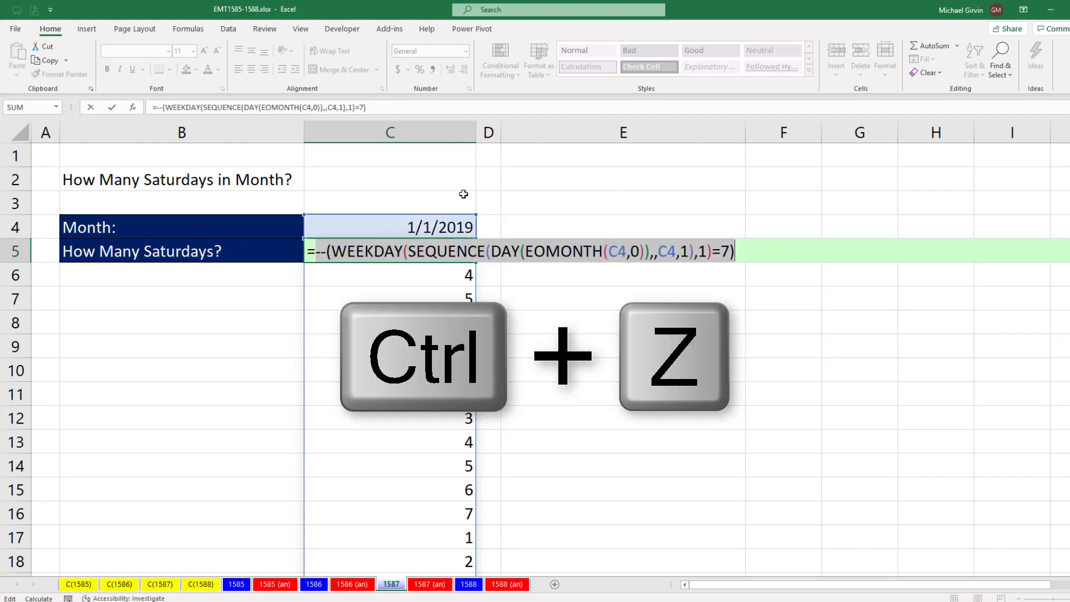
Step: Wrap the expression in SUM so C5 returns 4 Saturdays
type("sum")
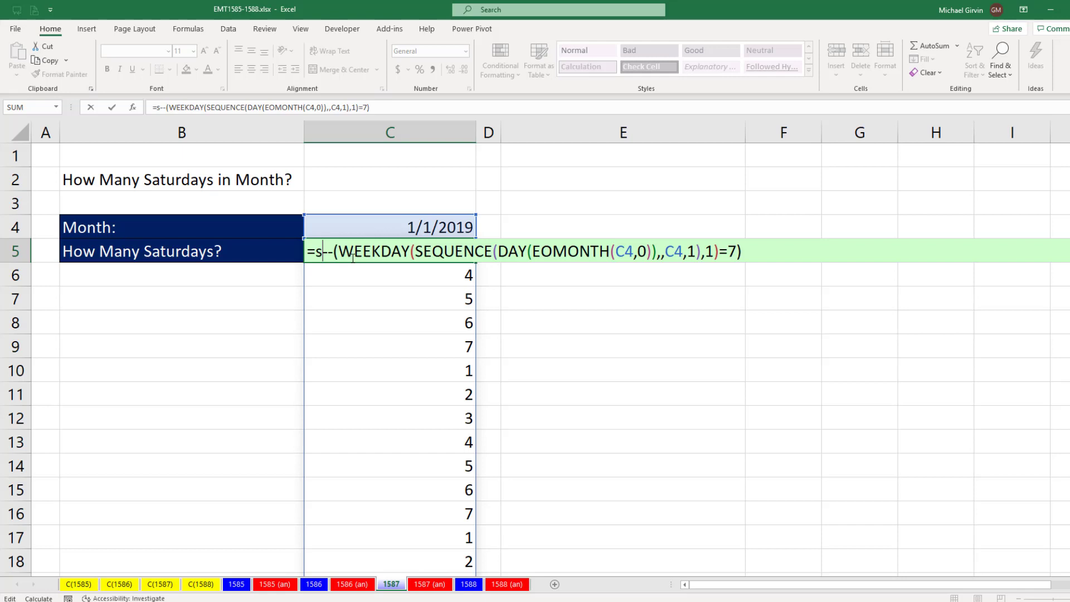
key("Tab")
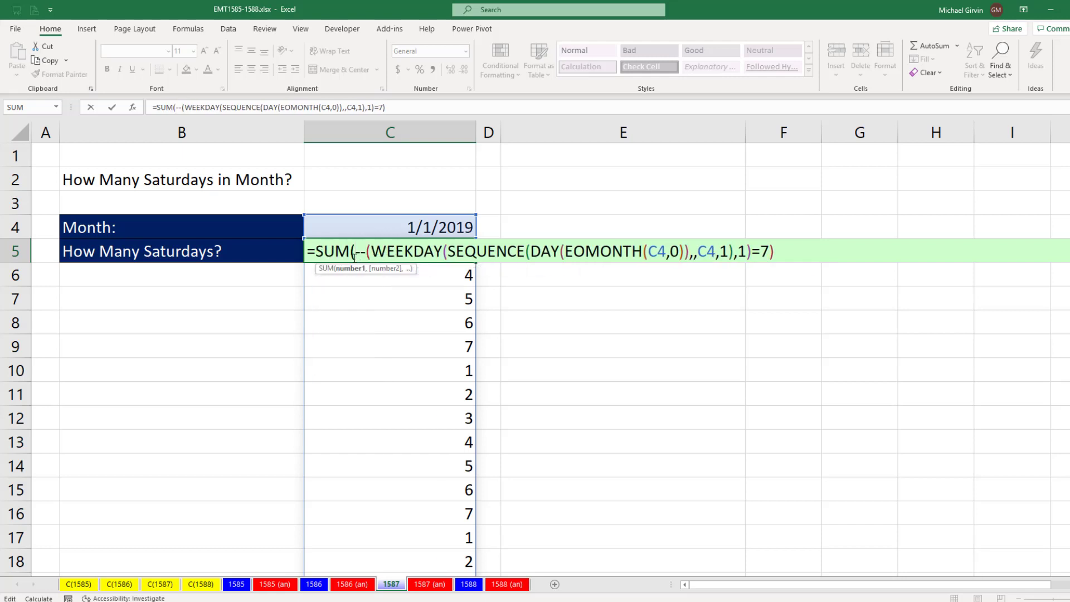
type(")")
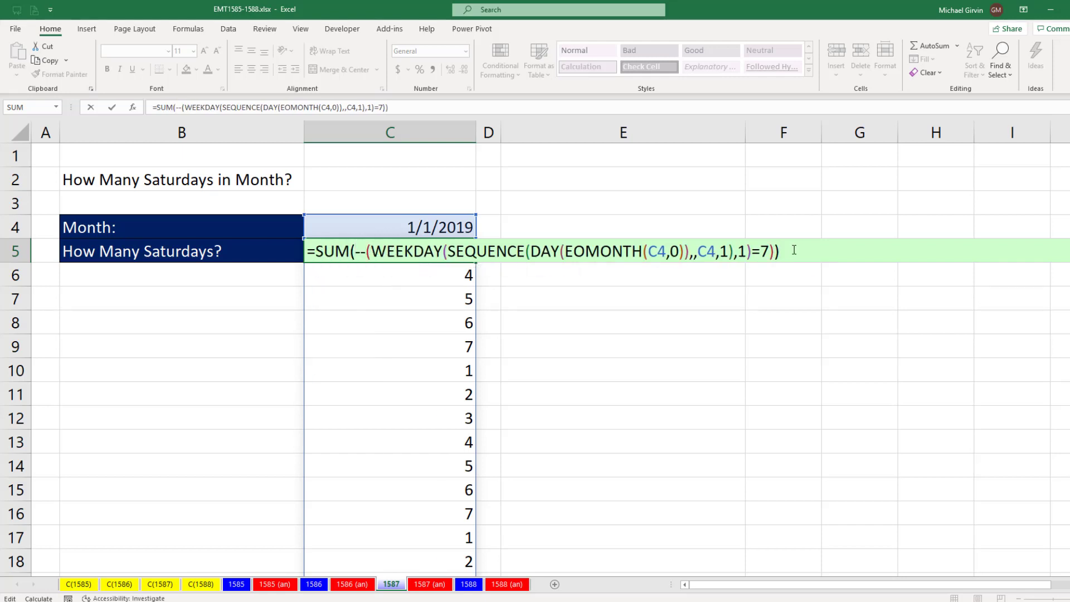
key("Return")
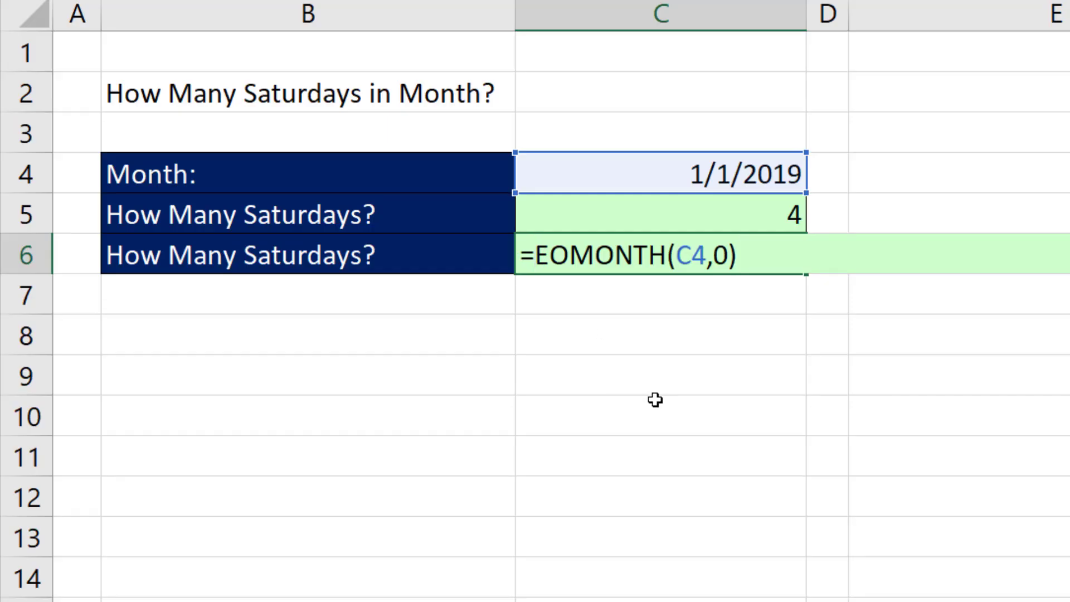
Step: Insert C4&":"& before EOMONTH in C6 and preview the date range text
left_click(679, 171)
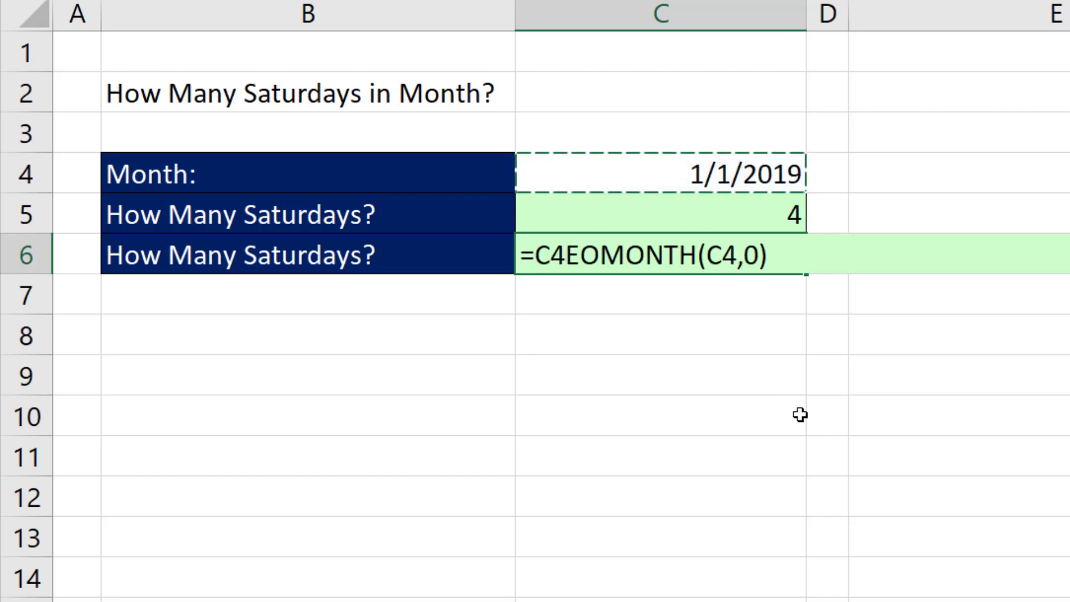
type("&\"")
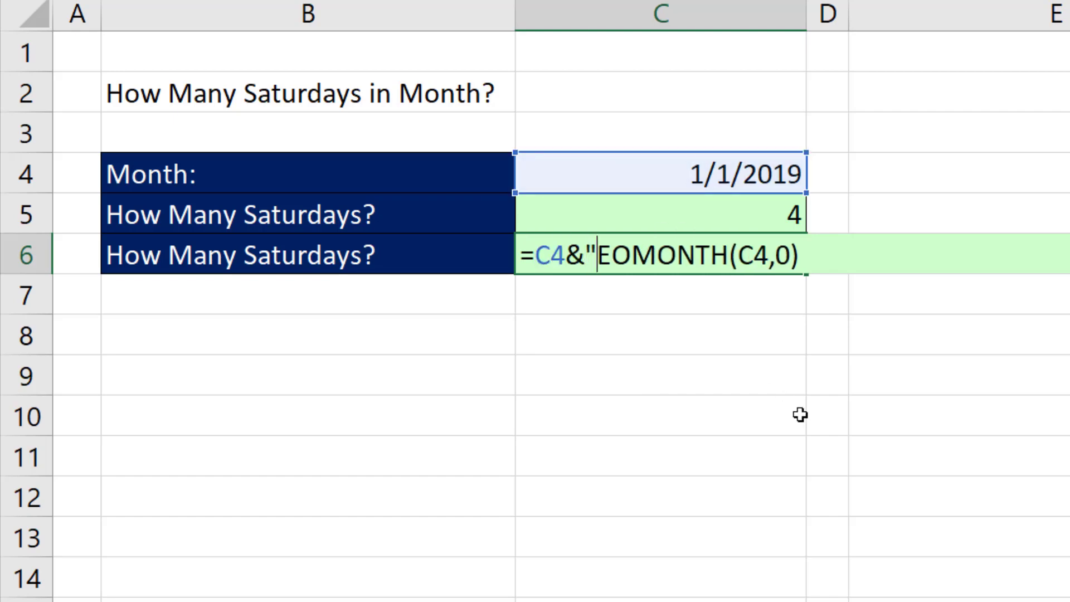
type(":\"")
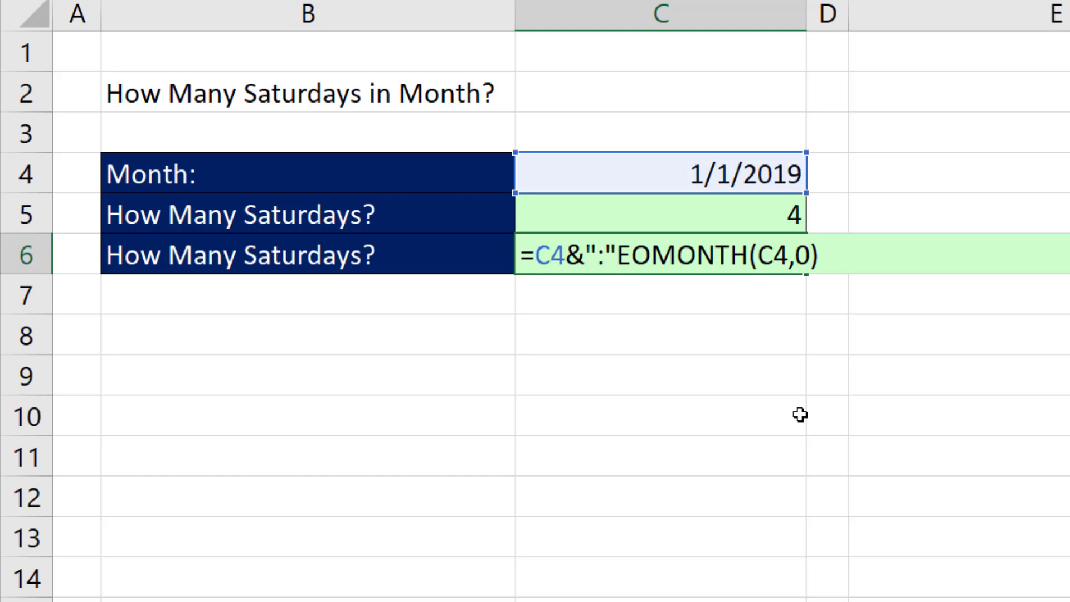
type("&")
key("F9")
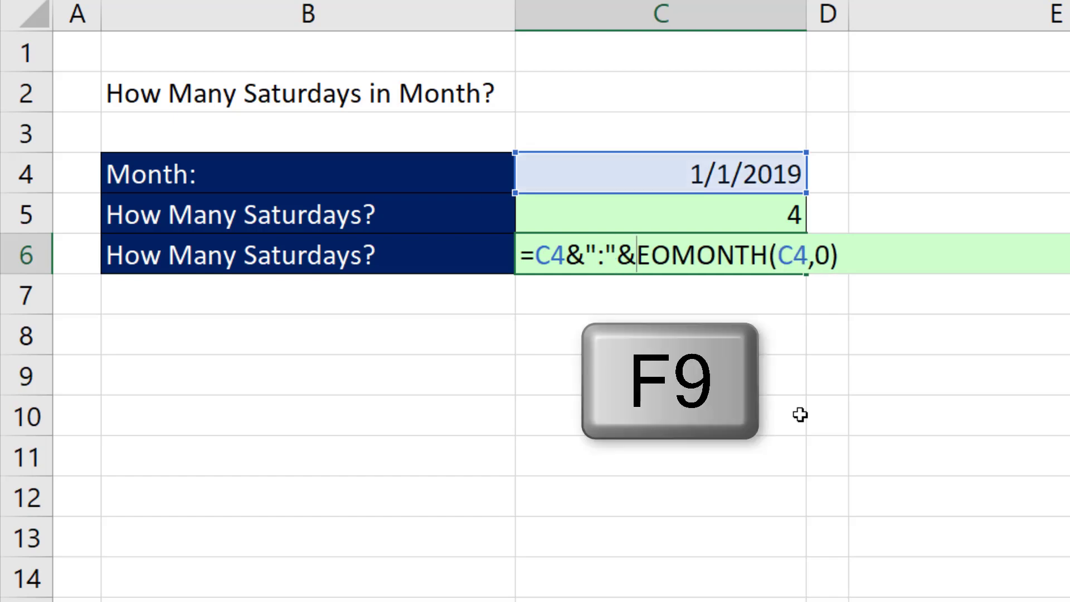
key("F9")
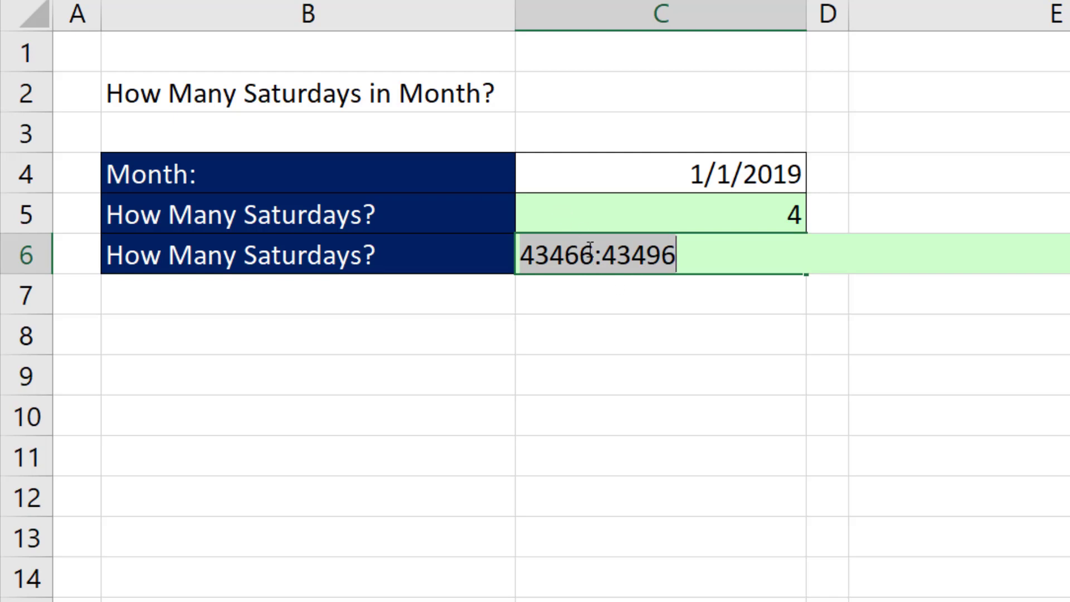
key("ctrl+z")
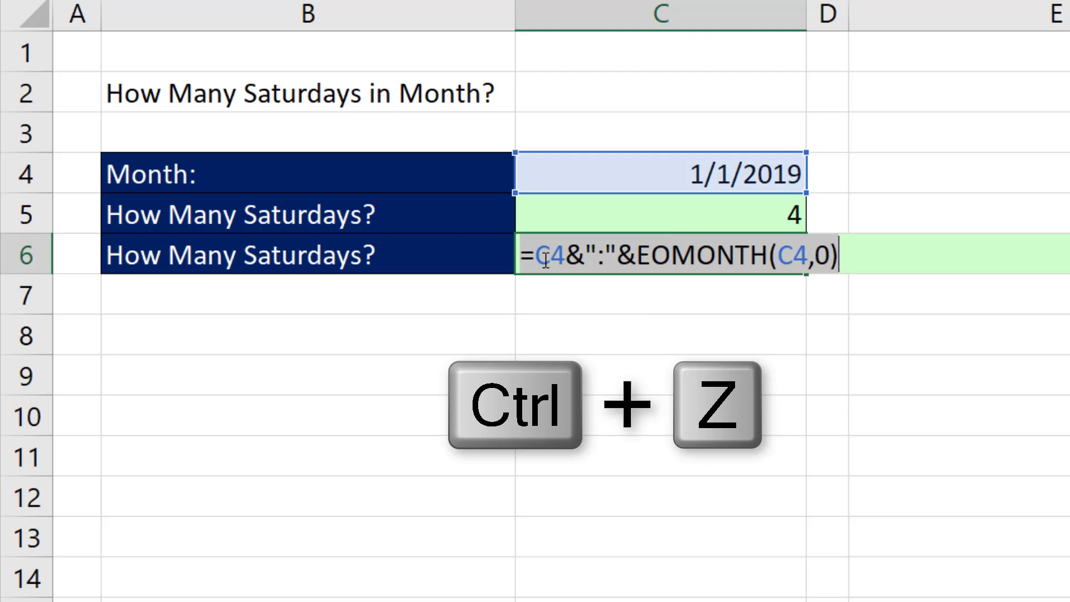
Step: Wrap the range text in INDIRECT and preview the values it returns
left_click(538, 259)
type("in")
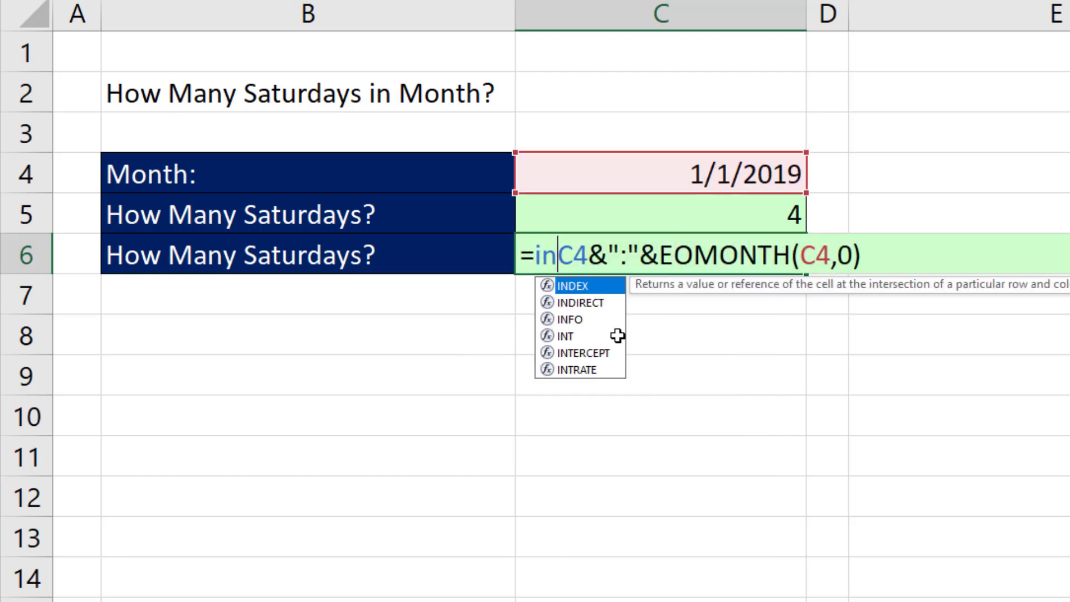
type("di")
key("Tab")
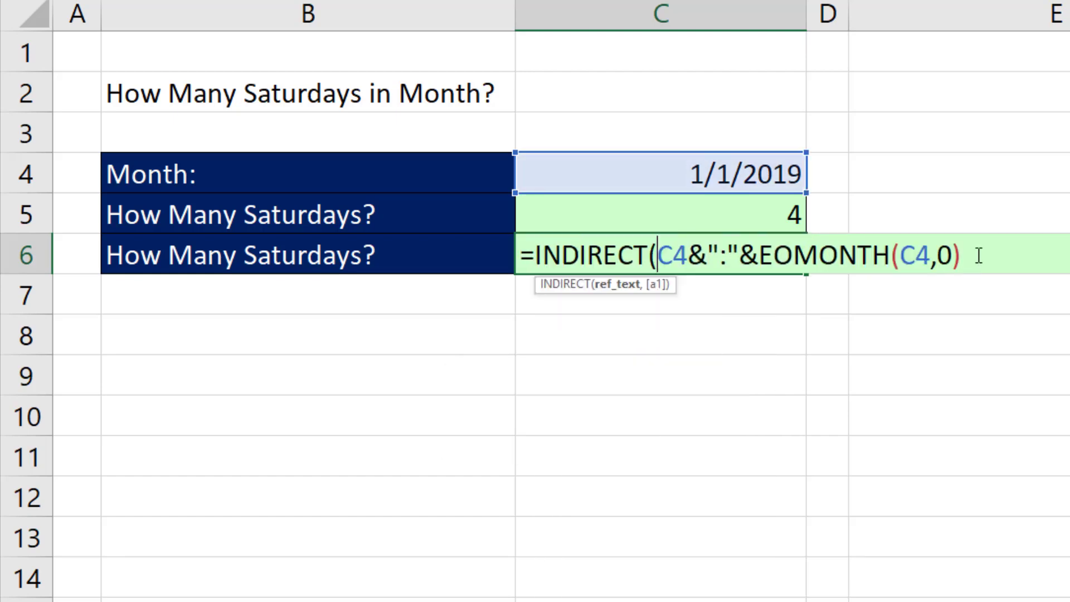
left_click(1009, 264)
type(")")
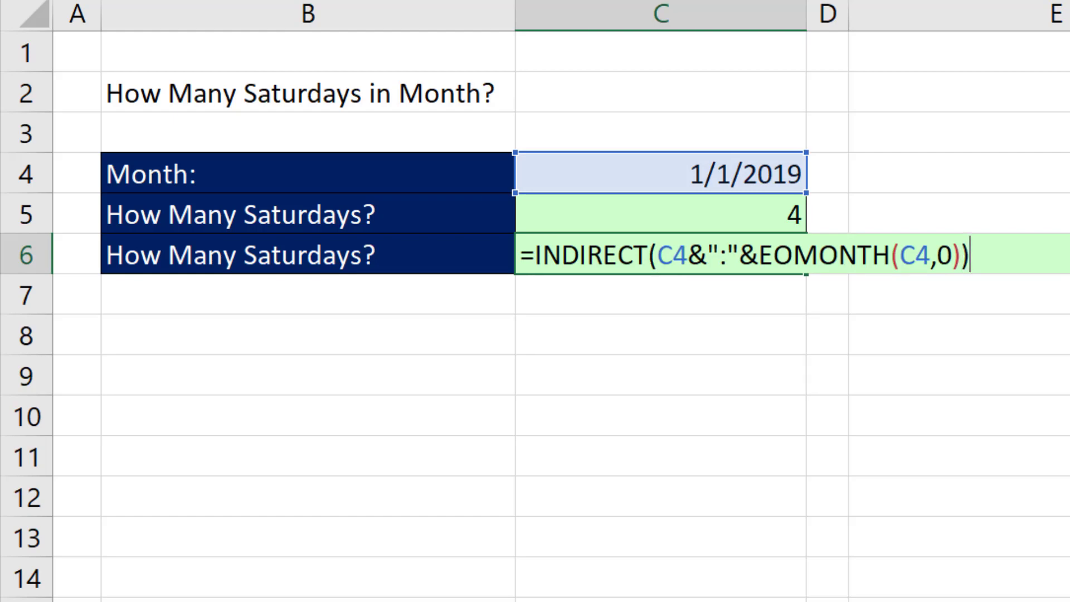
key("F9")
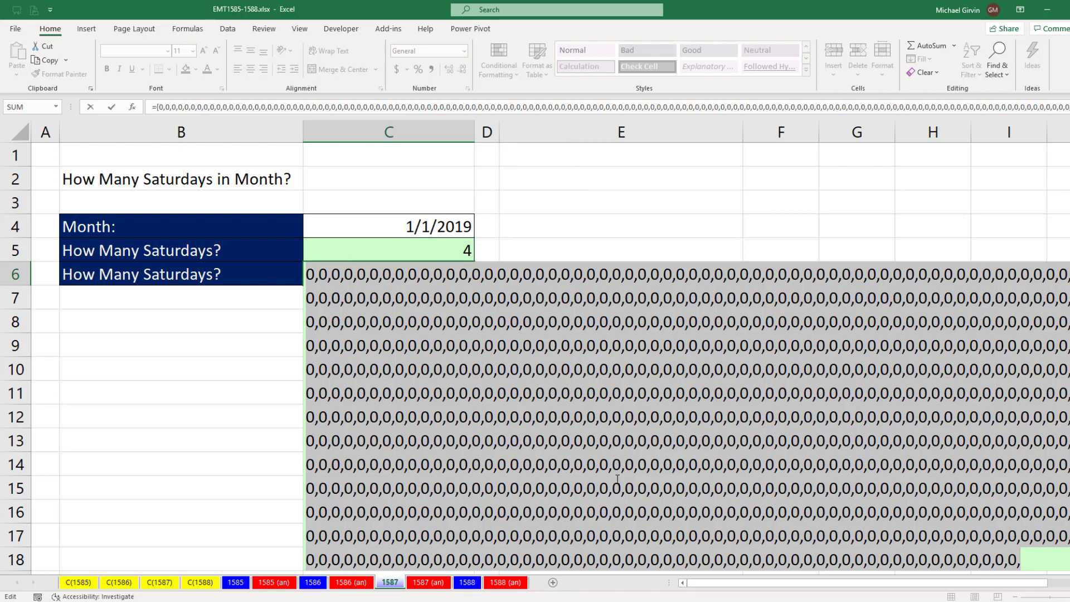
key("ctrl+z")
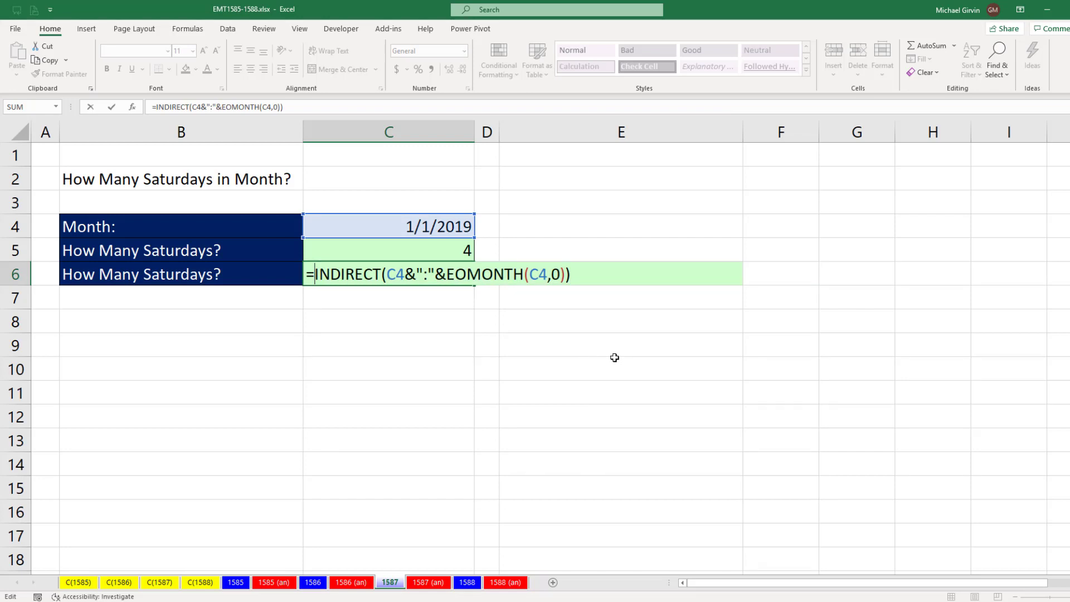
Step: Wrap the INDIRECT reference in ROW and preview the month's date serials
type("row(")
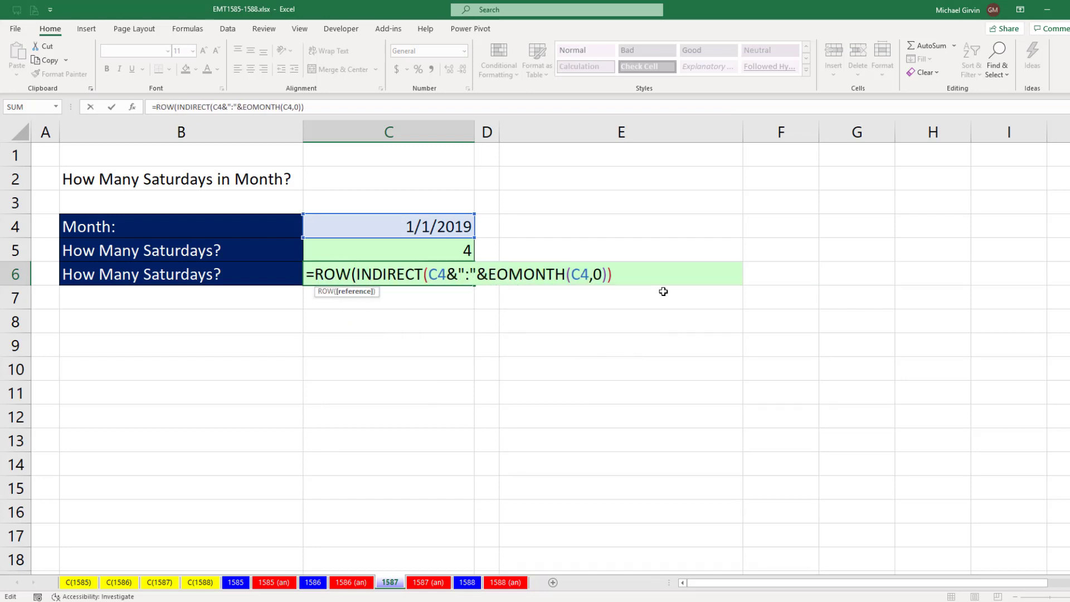
left_click(646, 277)
type(")")
key("F9")
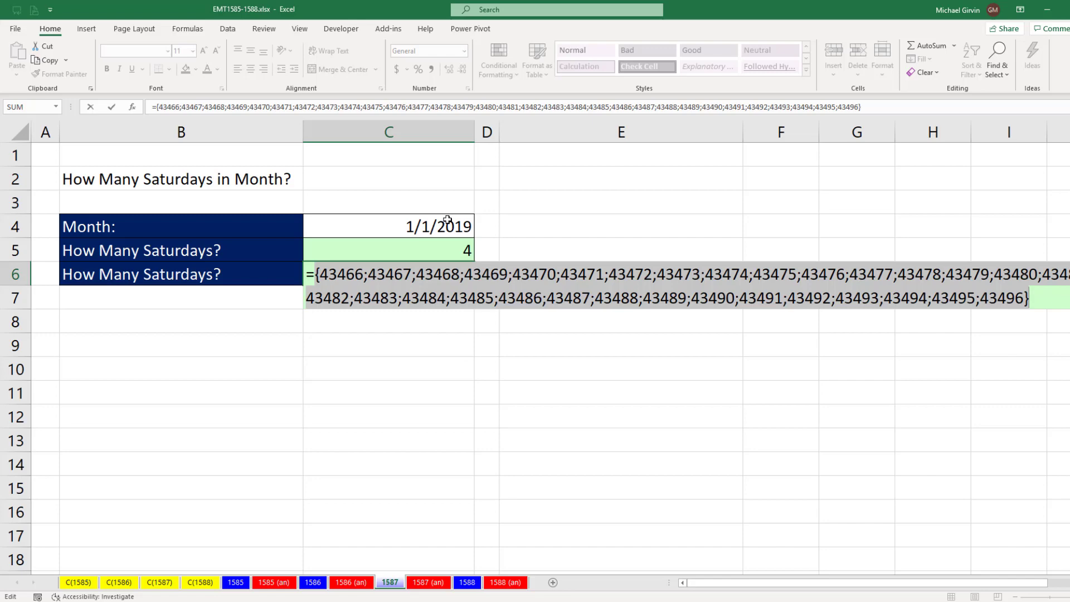
key("ctrl+z")
Step: Wrap the ROW array in WEEKDAY(...,1) and preview each date's weekday number
left_click(316, 274)
type("weekROW(INDIRECT(C4&\":\"&EOMONTH(C4,0")
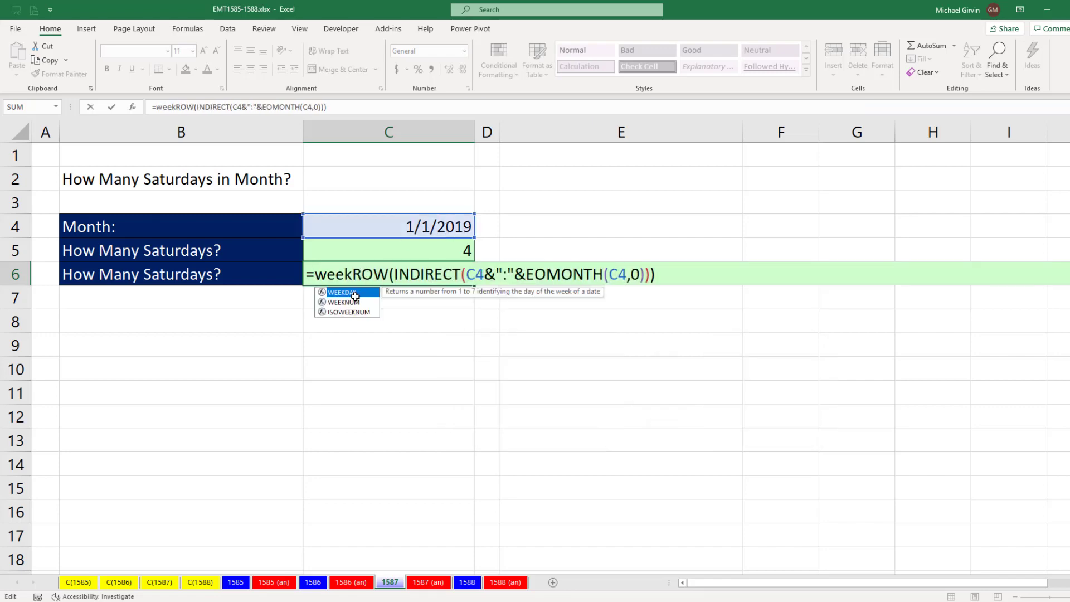
key("Tab")
left_click(707, 274)
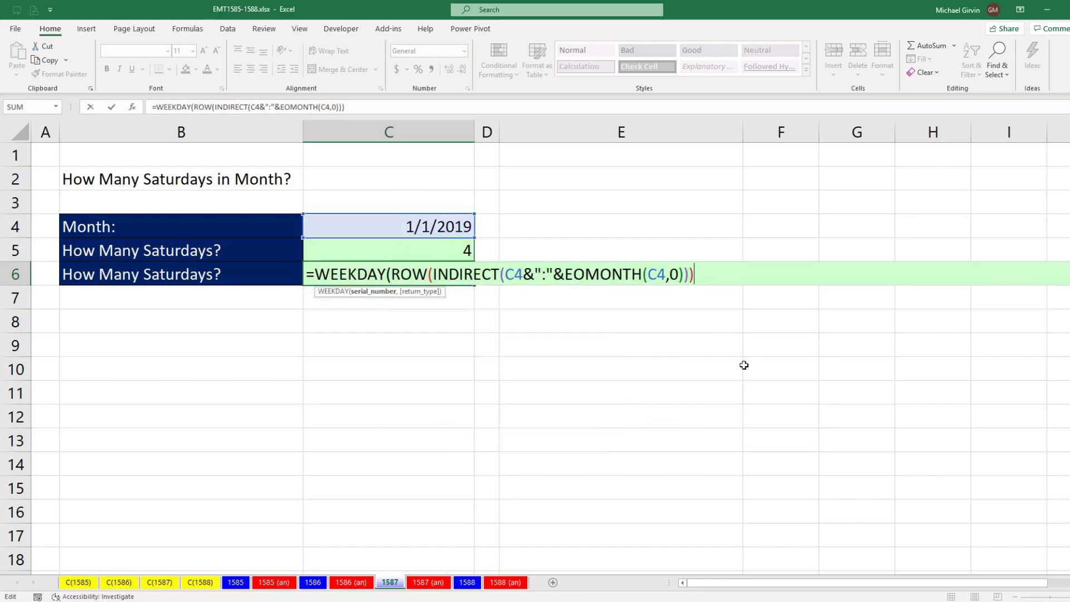
type(",1)")
key("F9")
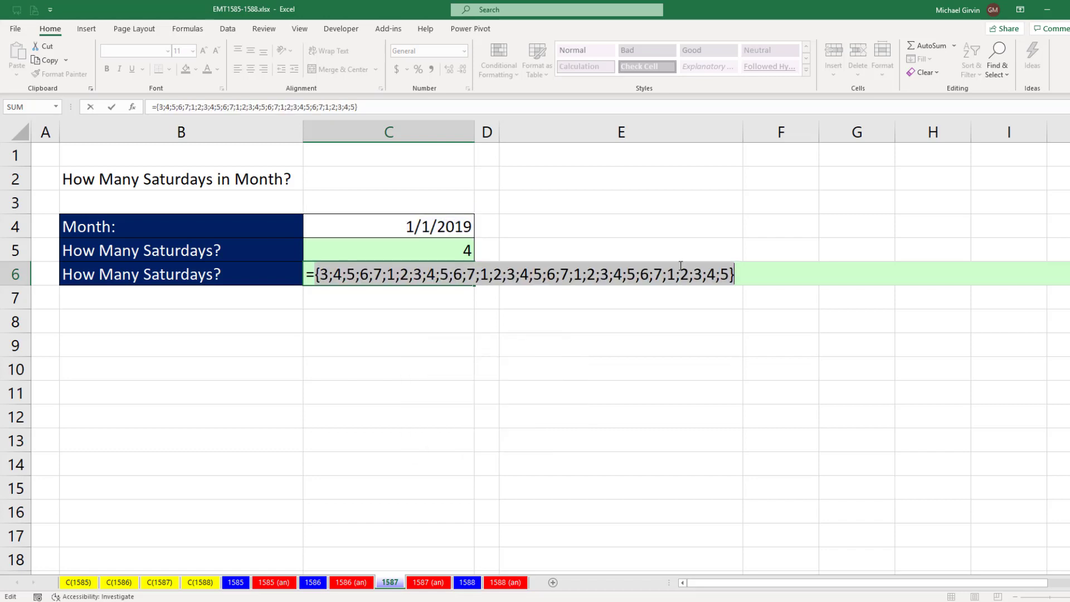
key("ctrl+z")
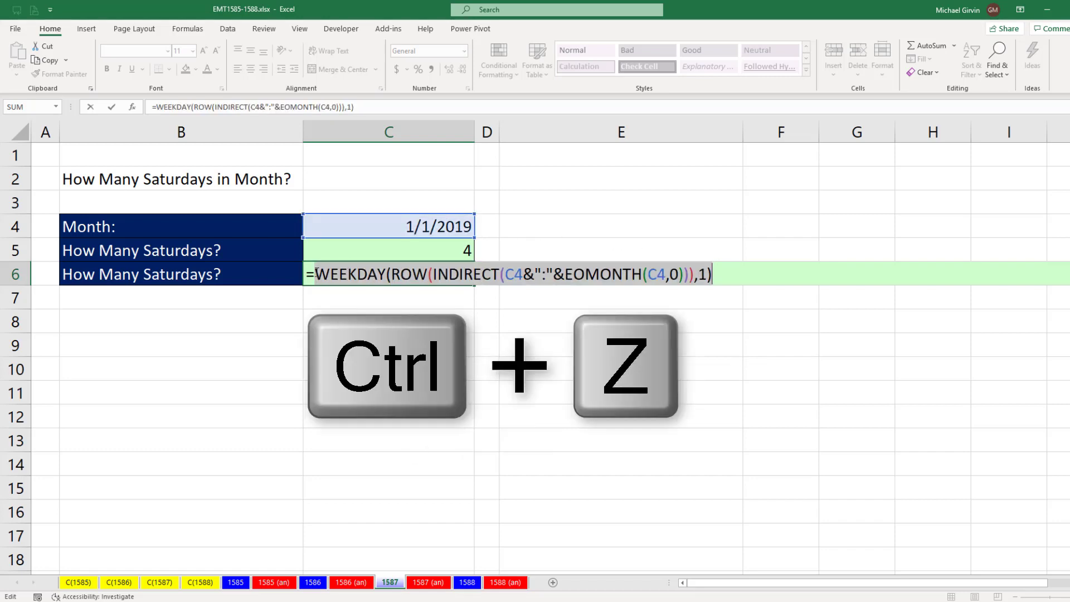
Step: Wrap the weekday array in --( ) and SUMPRODUCT so C6 returns 124
left_click(316, 274)
type("--(")
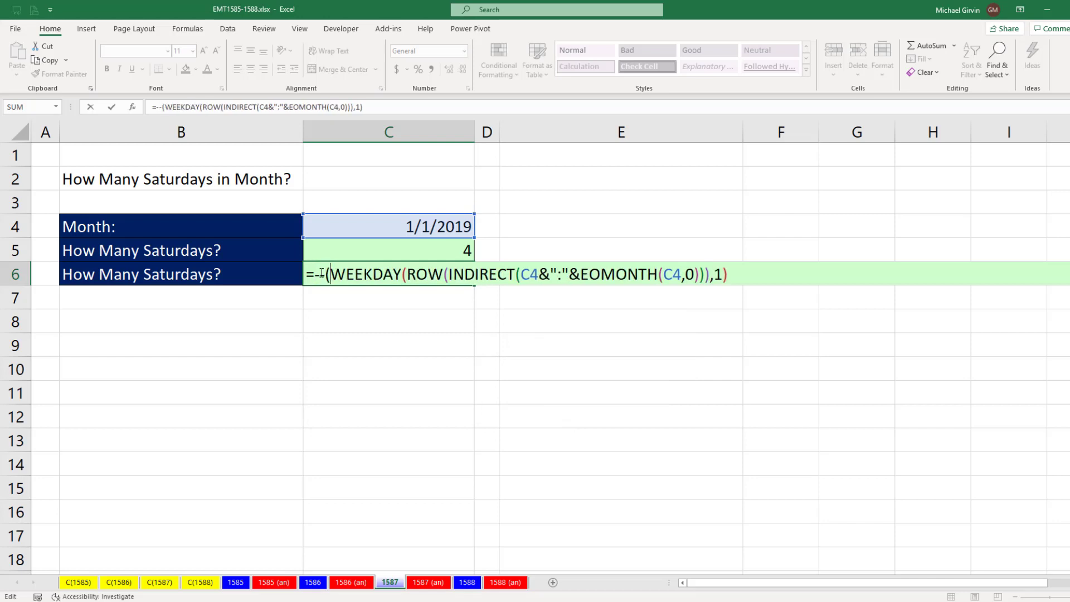
left_click(743, 274)
type(")")
left_click(315, 274)
type("sump")
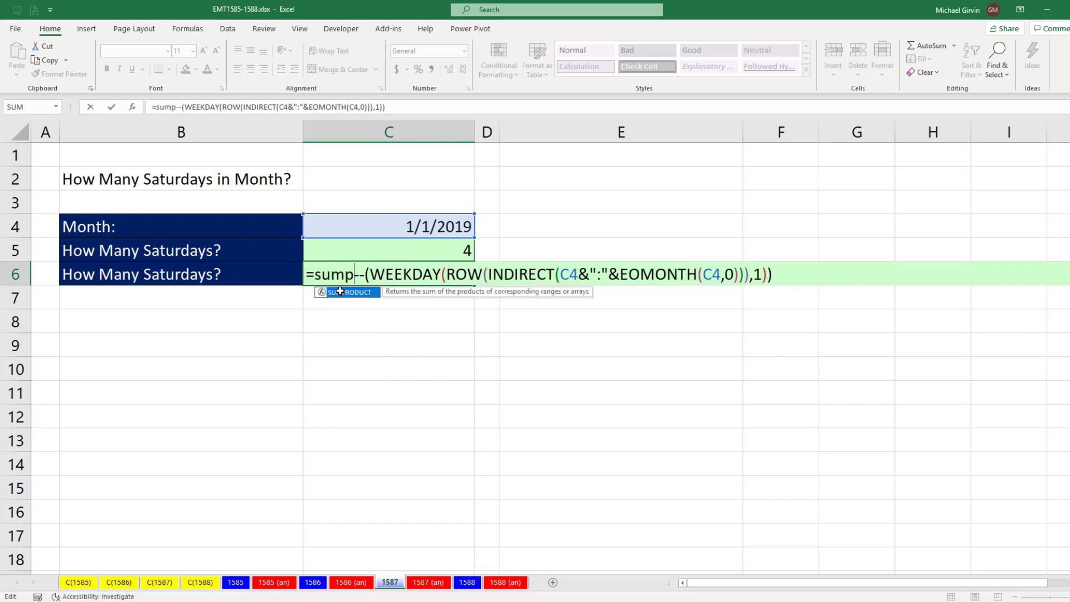
double_click(340, 291)
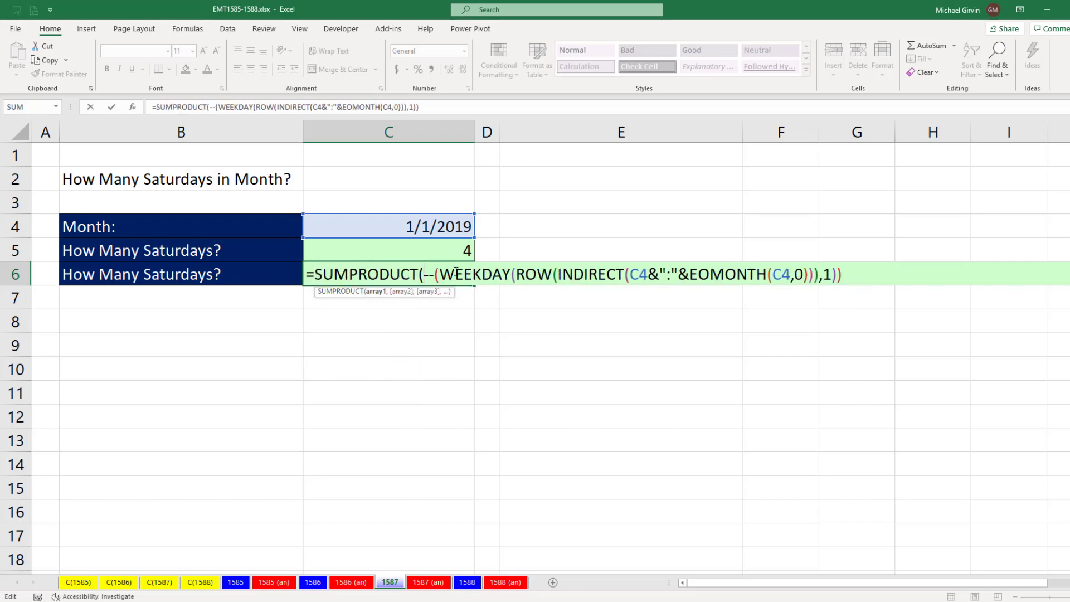
left_click(861, 278)
type(")")
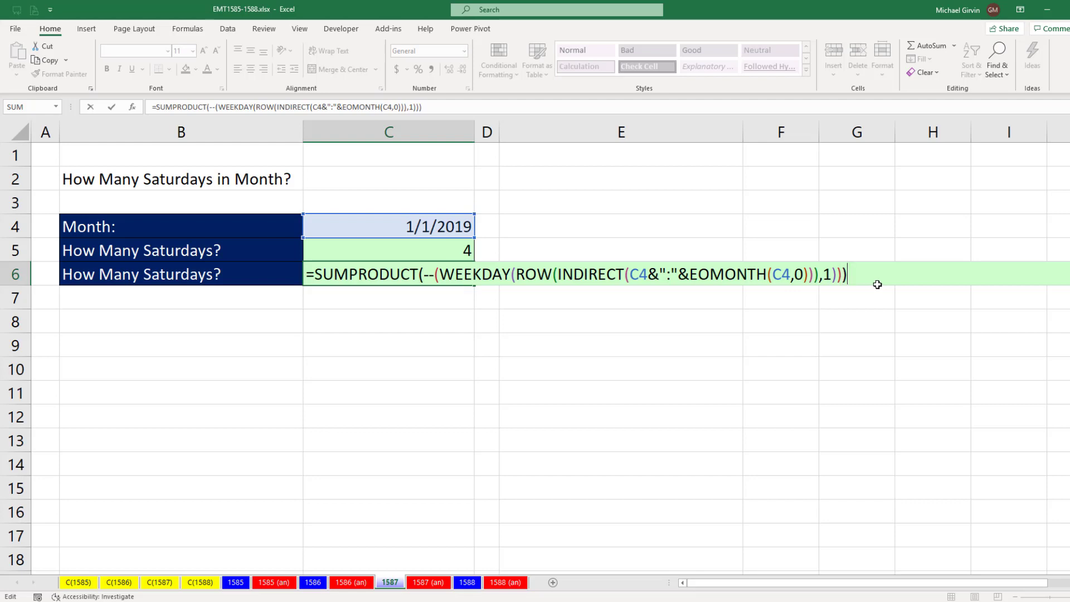
key("Return")
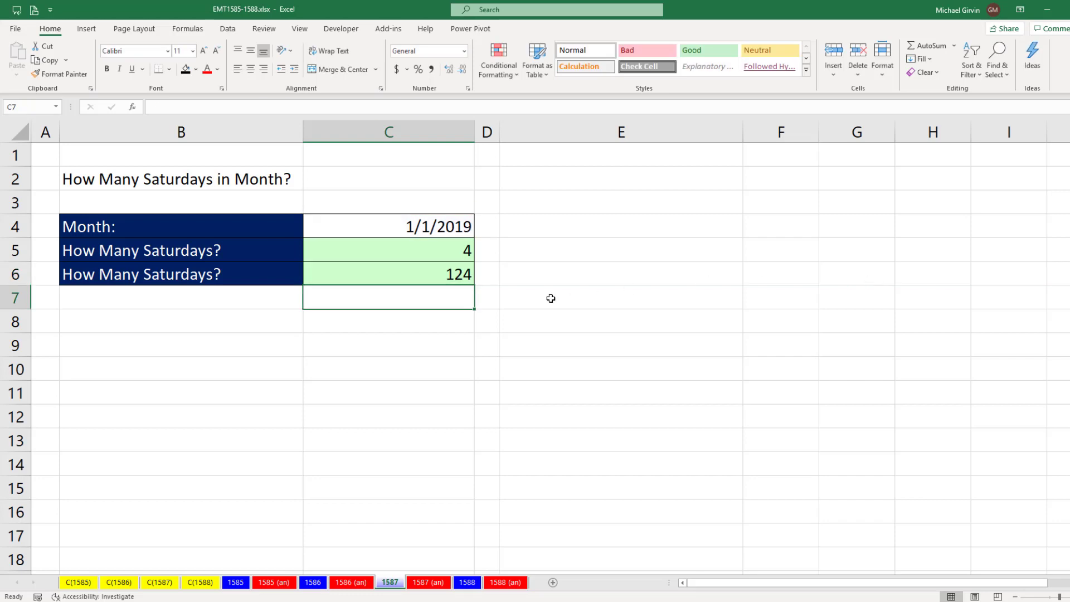
Step: Add =7 before C6's last parenthesis so it counts 4 Saturdays
left_click(442, 268)
key("F2")
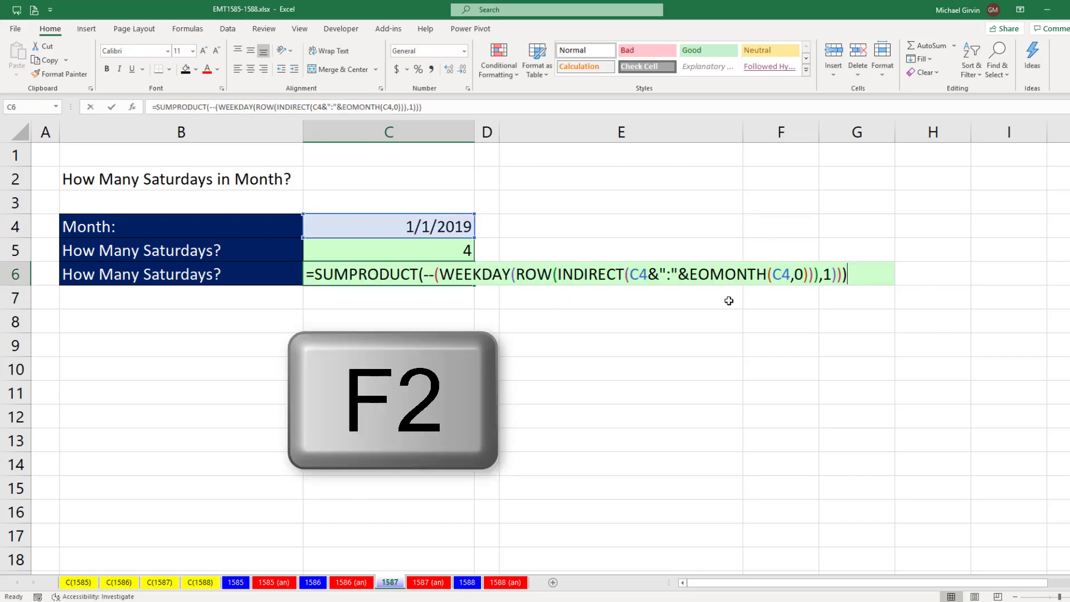
left_click(837, 274)
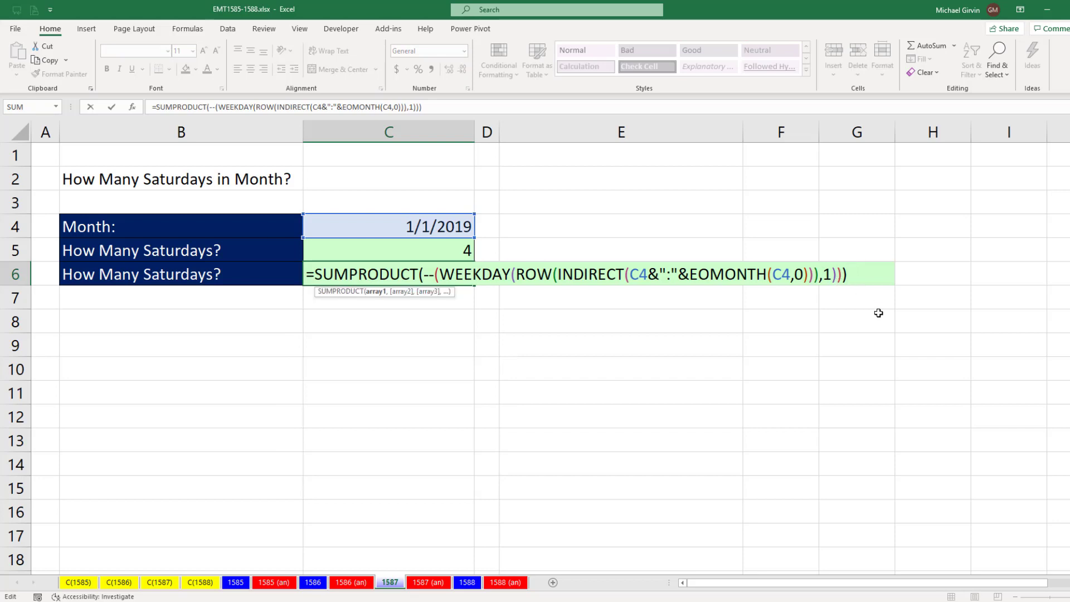
type("=7")
key("Return")
Step: Change the month in C4 to 2/1/2020
left_click(452, 234)
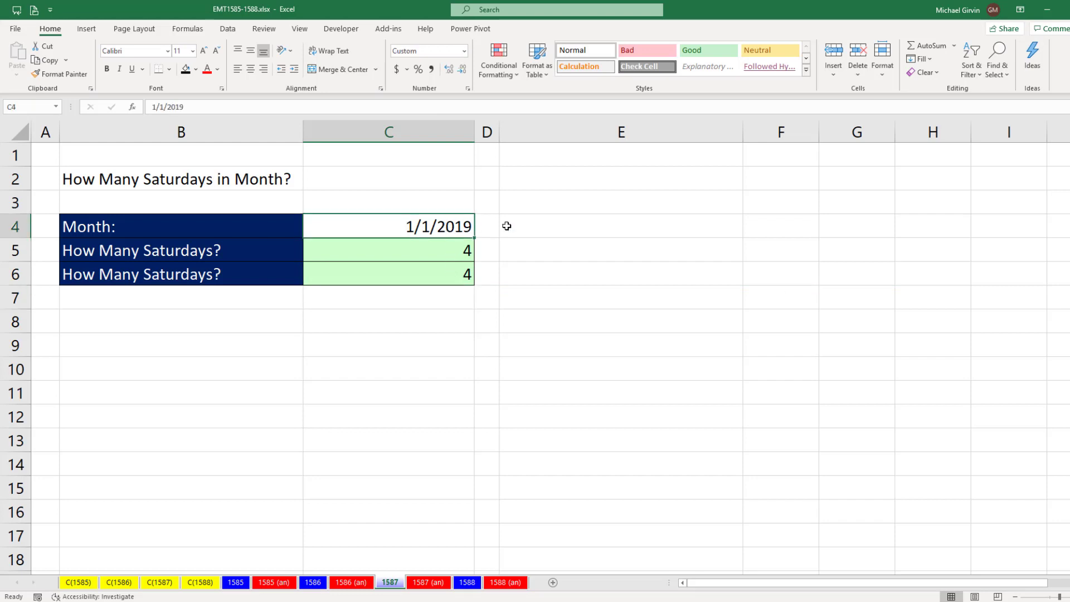
type("2/1/")
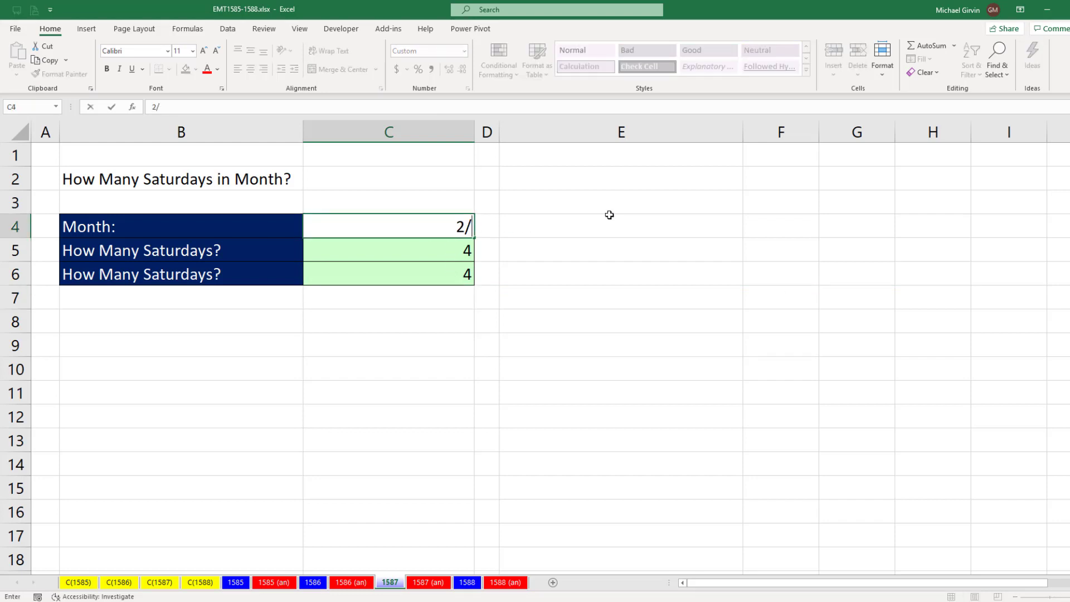
type("2020")
key("ctrl+Return")
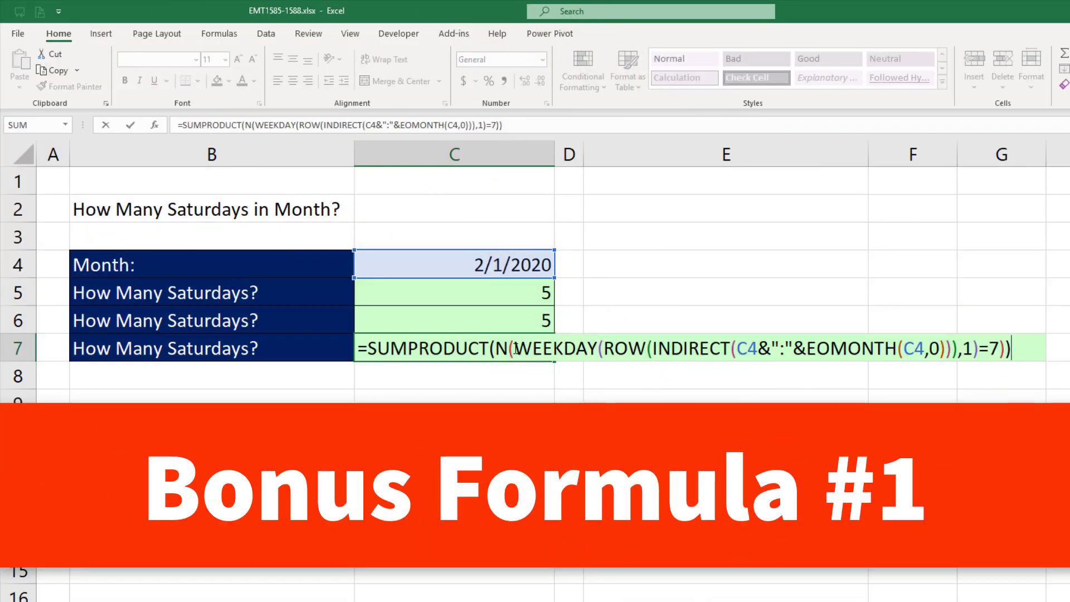
Step: Highlight the N( function in C7's Saturday-count formula
left_click(515, 350)
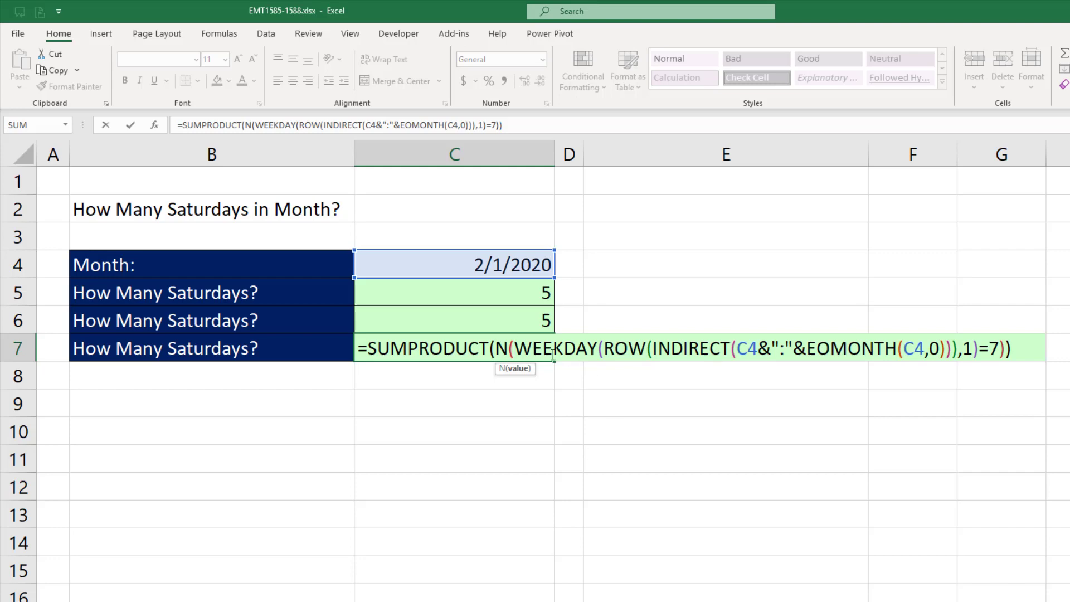
left_click_drag(496, 348, 515, 349)
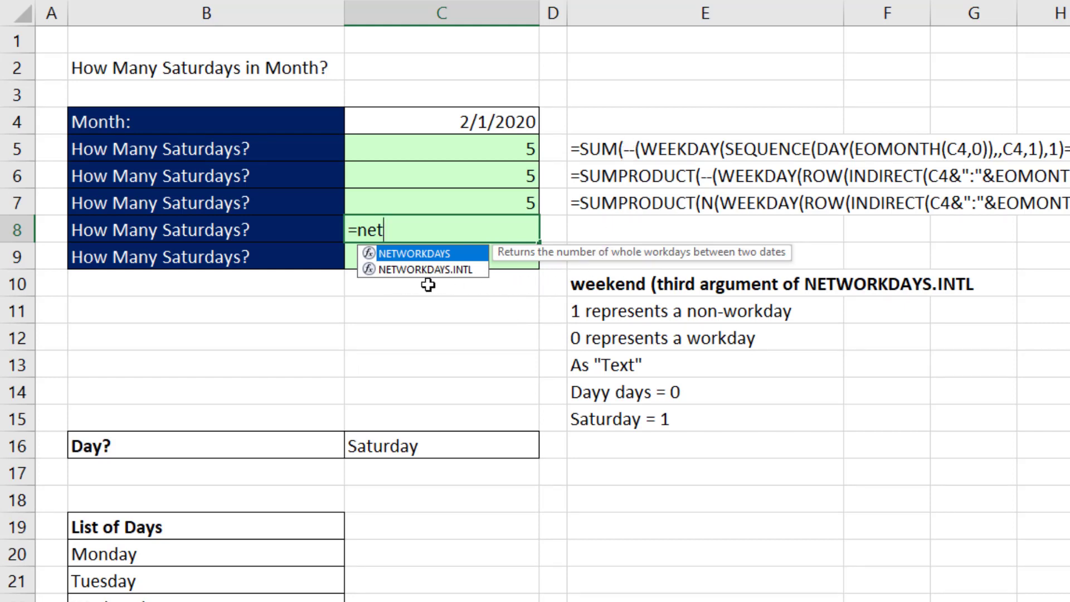
Step: Enter =NETWORKDAYS.INTL(C4,EOMONTH(C4,0),"1111101") in C8 to count only Saturdays
left_click(450, 269)
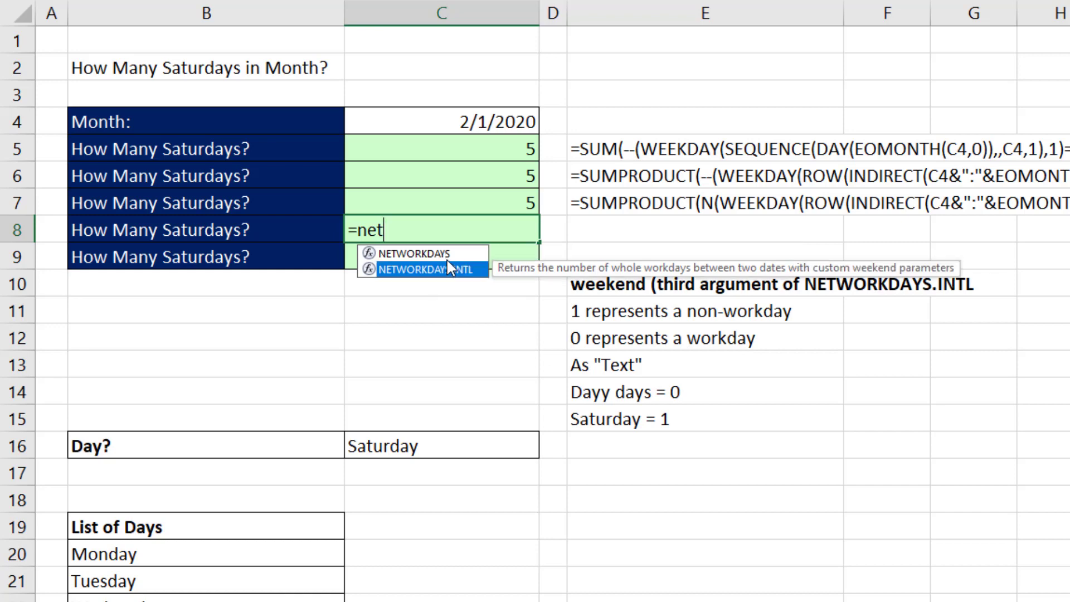
double_click(447, 262)
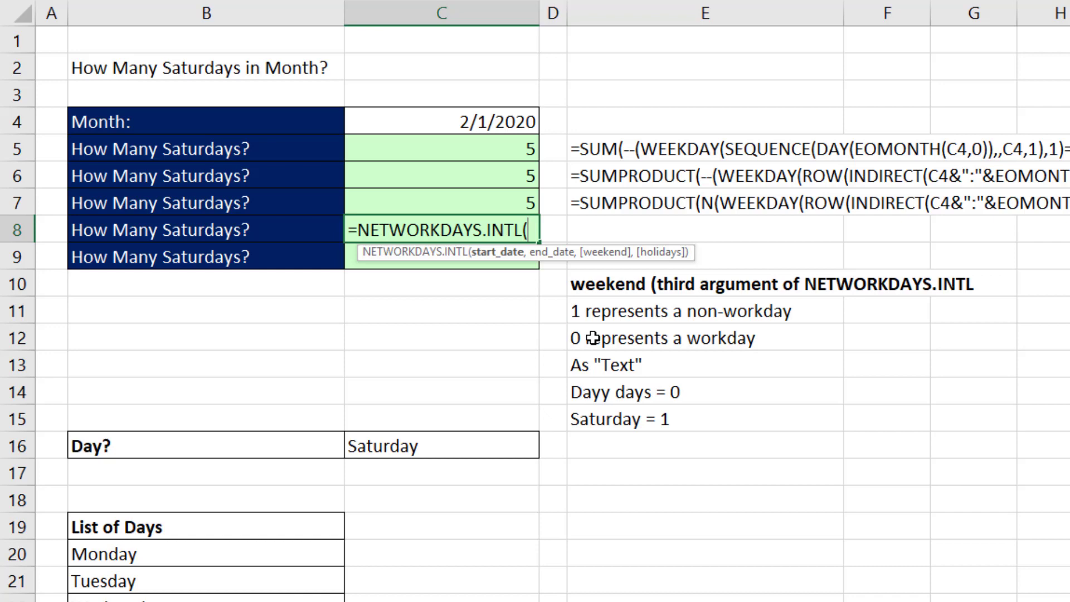
left_click(460, 114)
type(",")
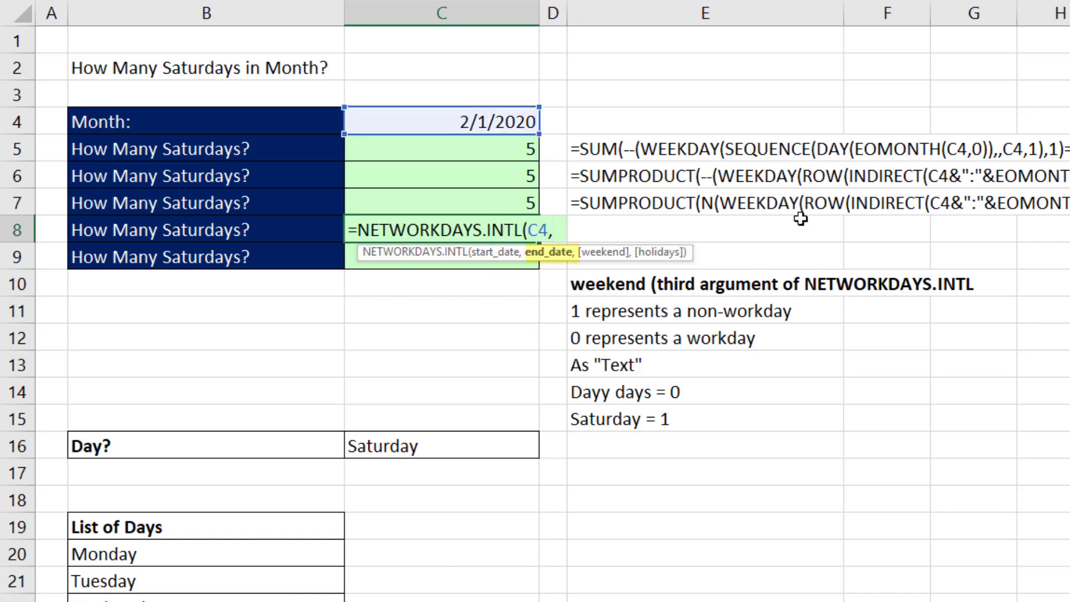
type("eo")
key("Tab")
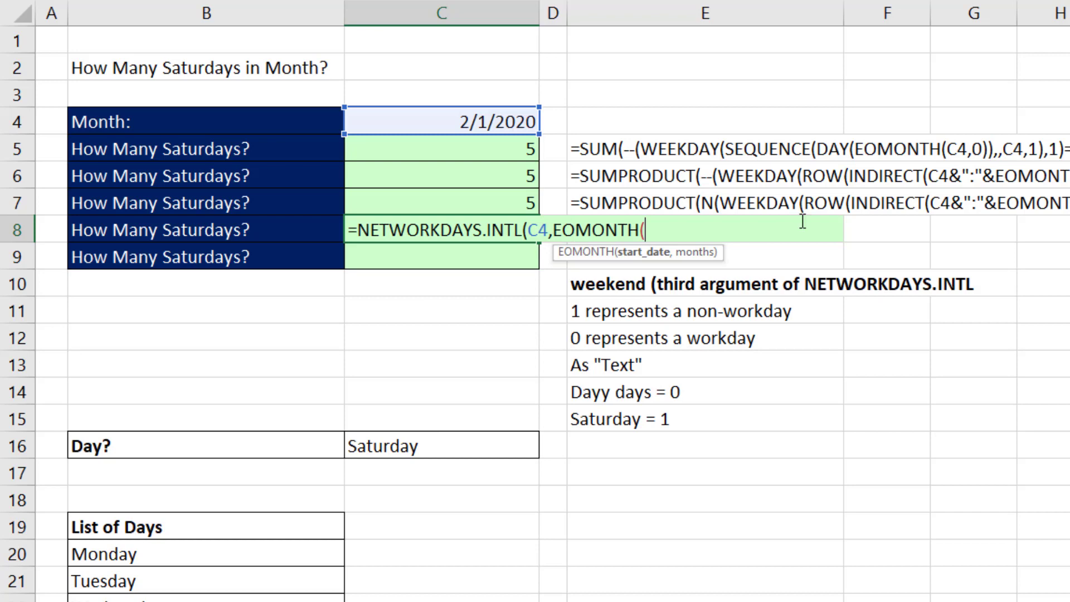
left_click(490, 122)
type(",0)")
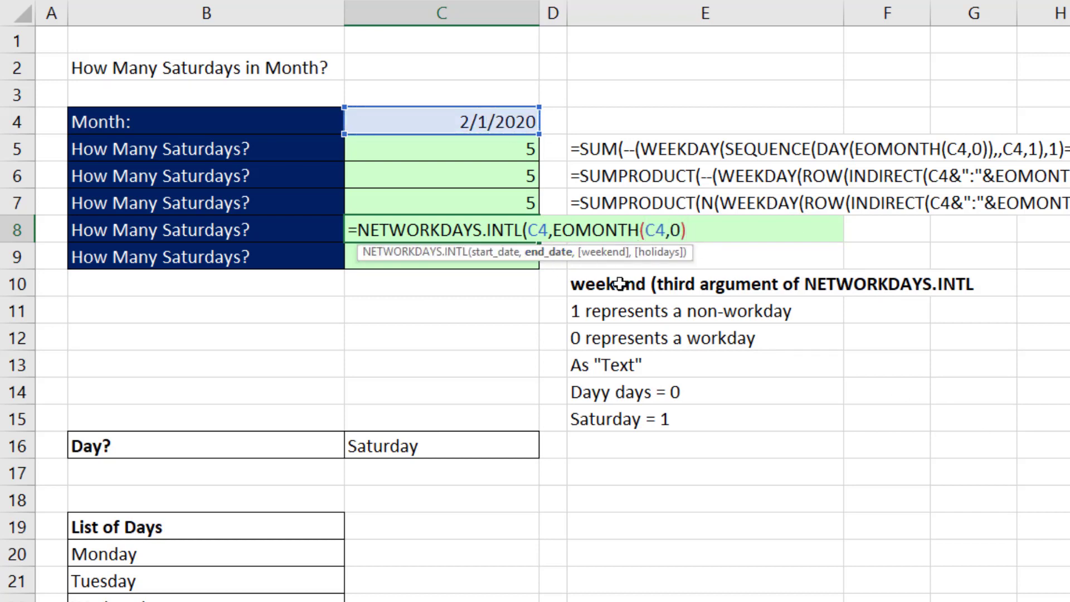
type(",")
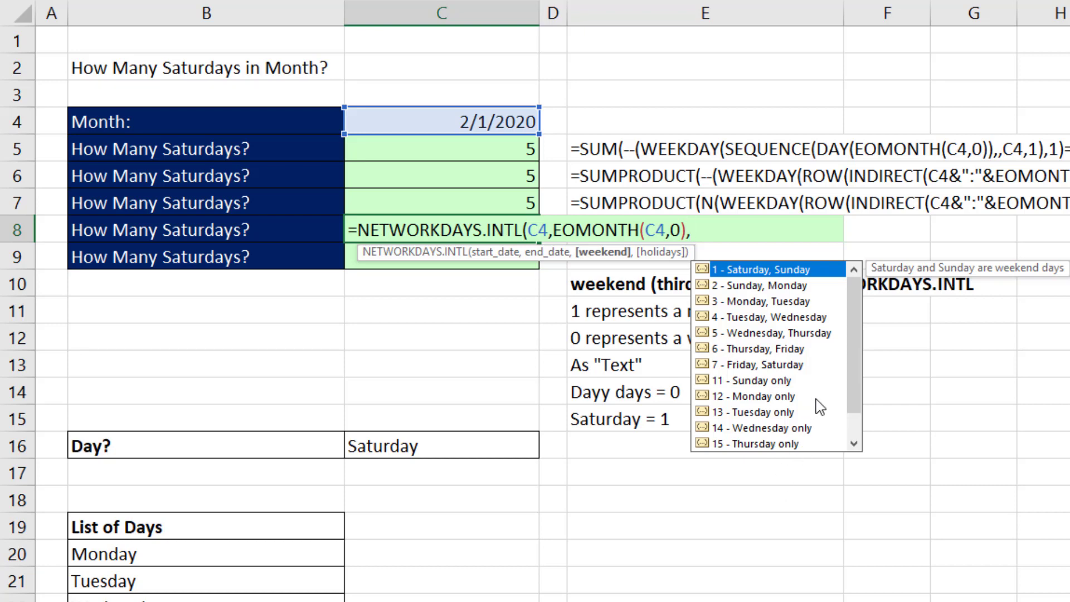
left_click_drag(860, 306, 855, 433)
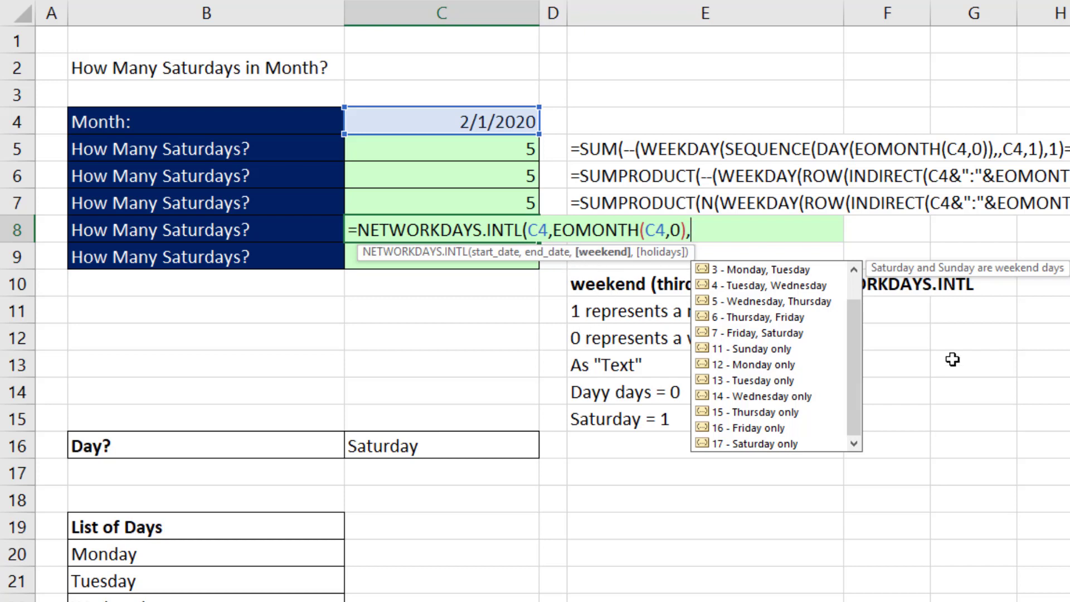
type("\"")
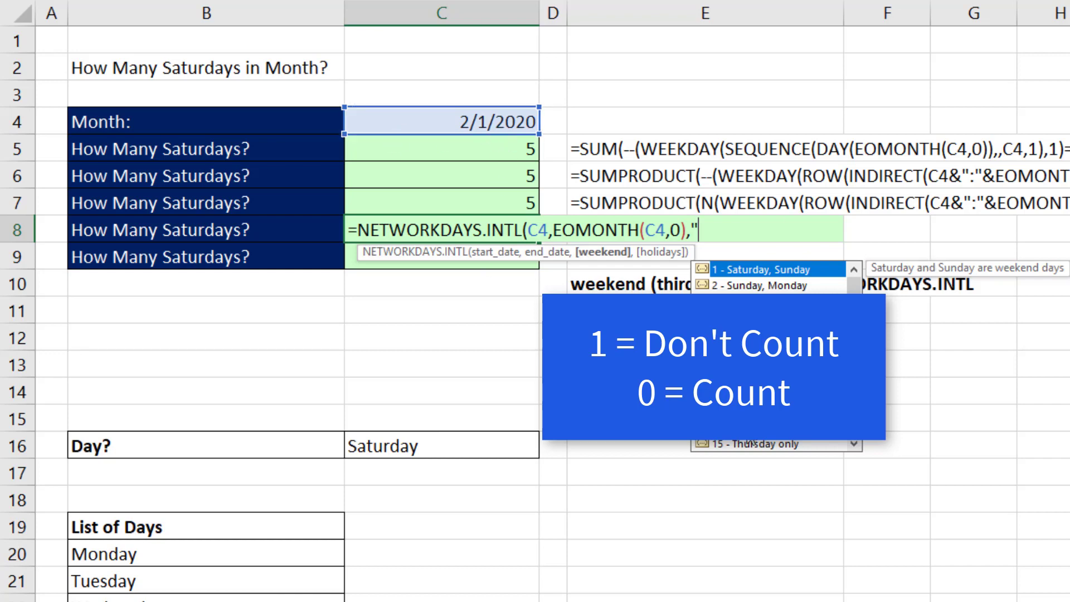
type("111110")
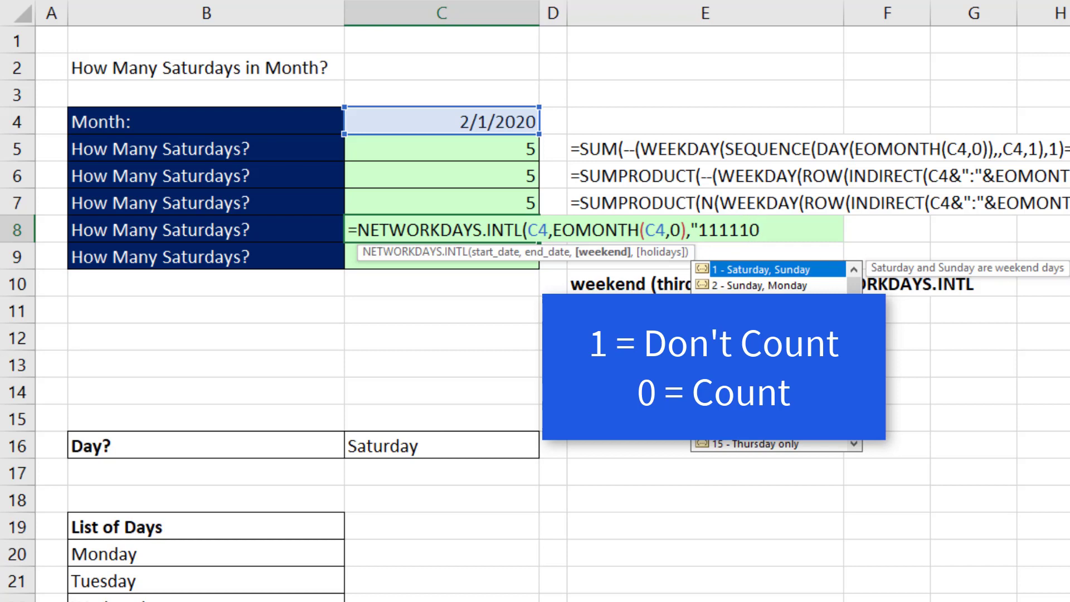
type("1\")")
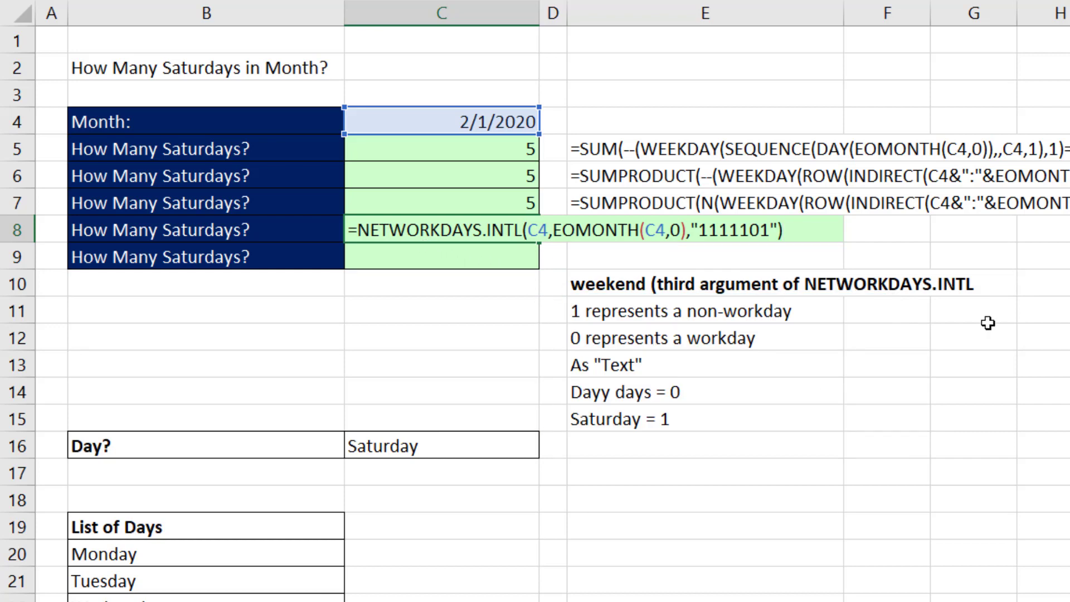
key("Return")
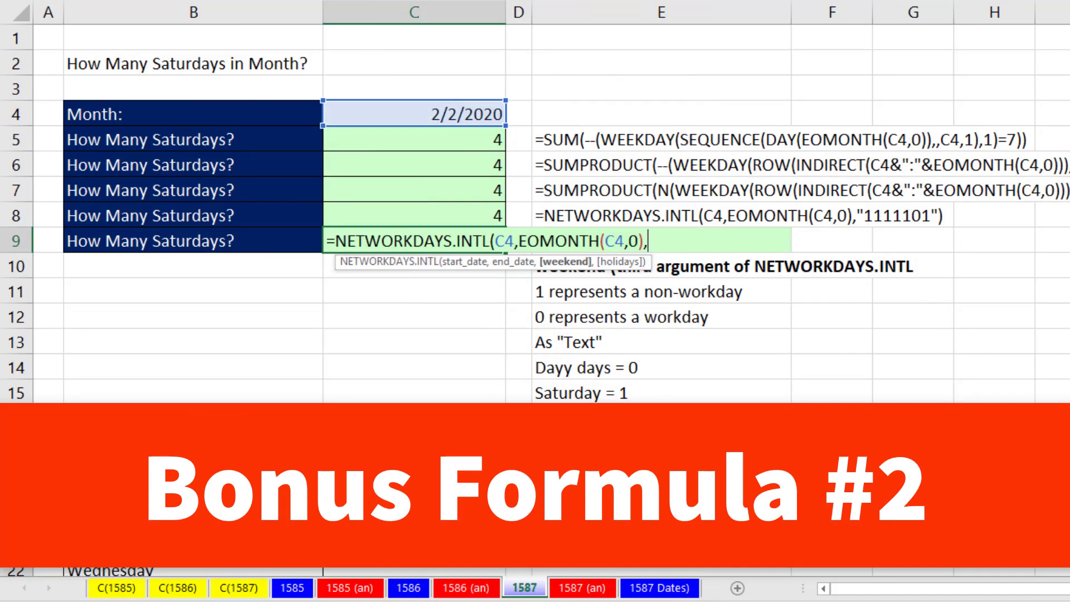
Step: Turn C9's B20:B26 weekend reference into a Monday–Sunday array constant
scroll(680, 240, "down", 2)
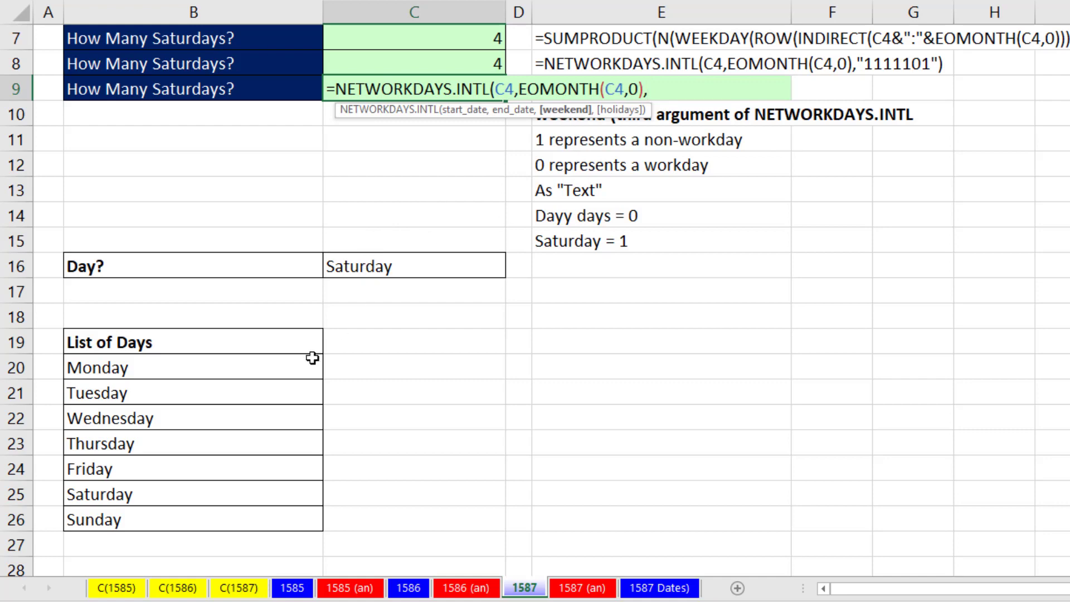
left_click_drag(140, 368, 146, 525)
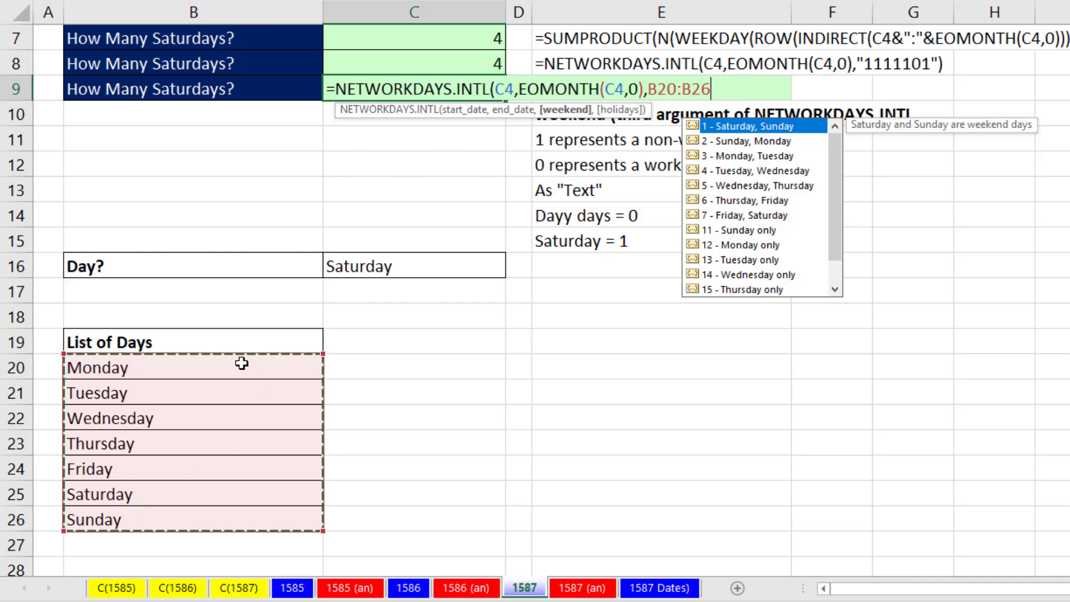
left_click(565, 109)
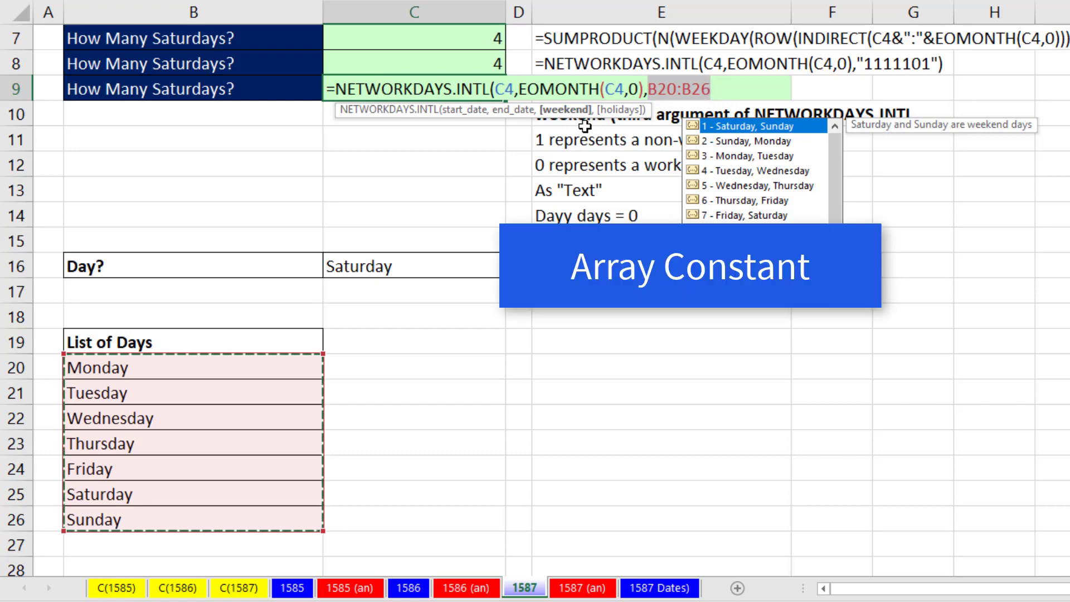
key("F9")
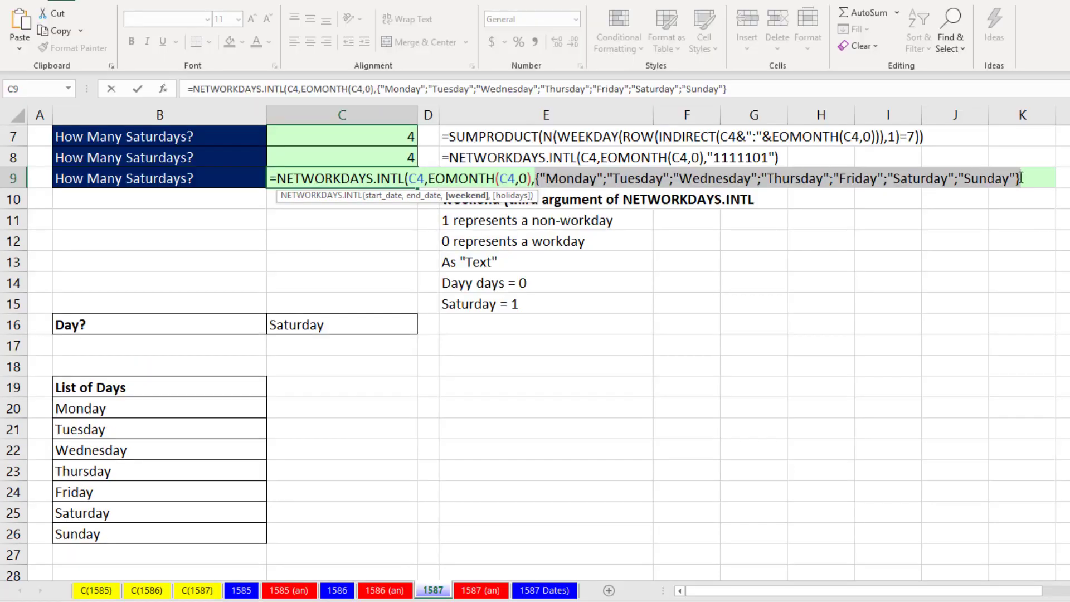
left_click_drag(1029, 179, 543, 180)
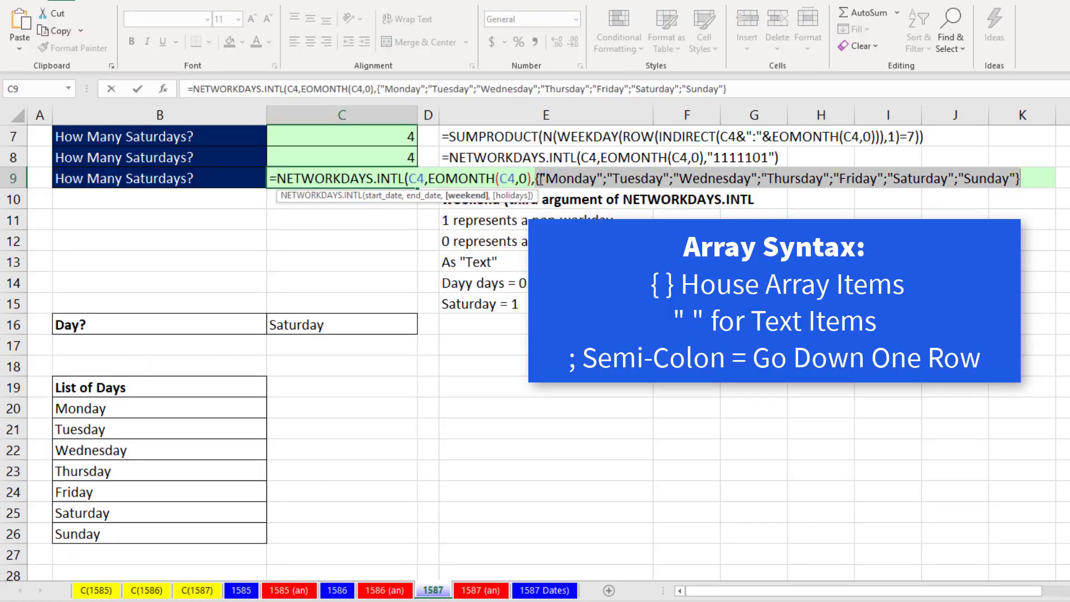
left_click(539, 178)
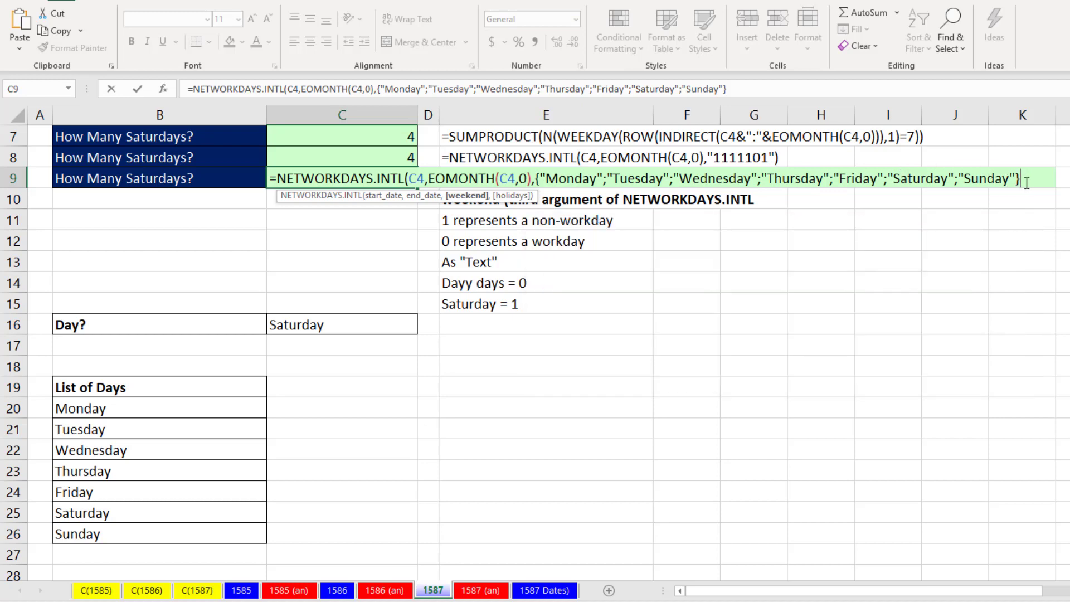
Step: Compare C9's day-name array against C16 and check the TRUE/FALSE result with F9
type("=")
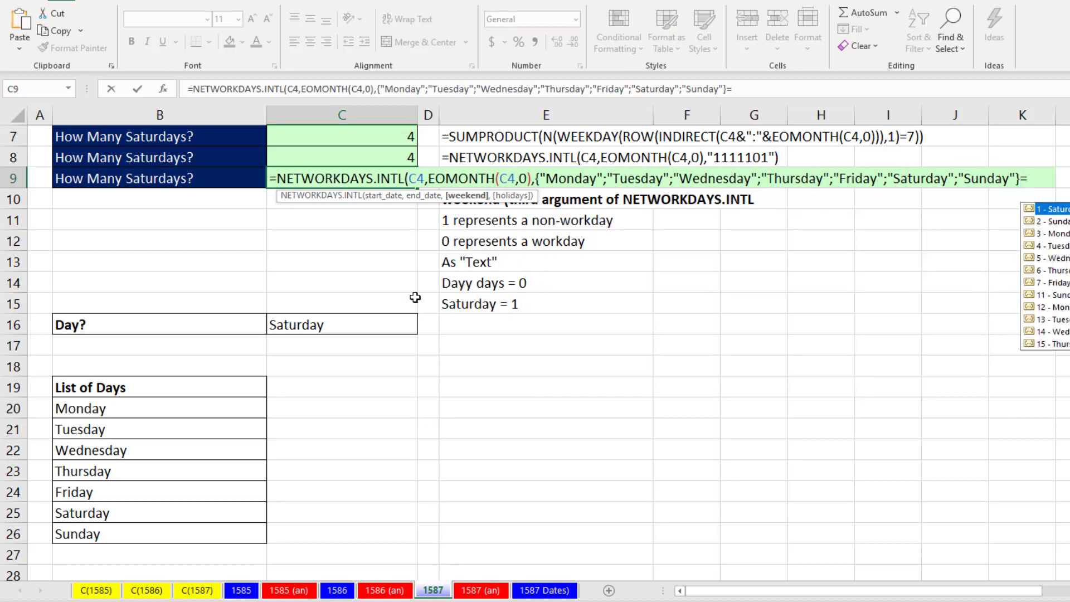
left_click(362, 324)
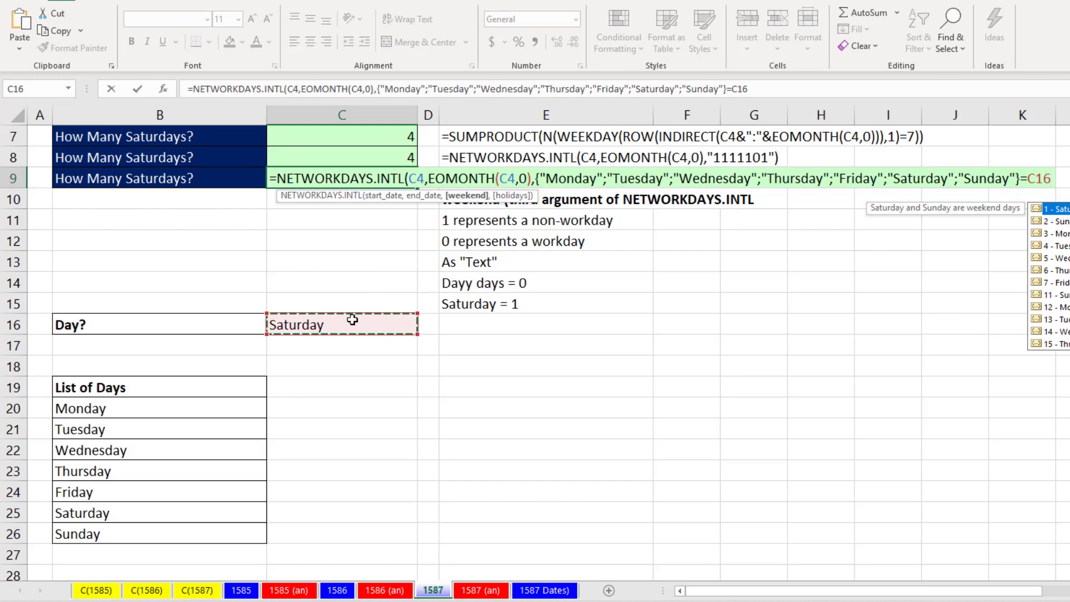
left_click(479, 198)
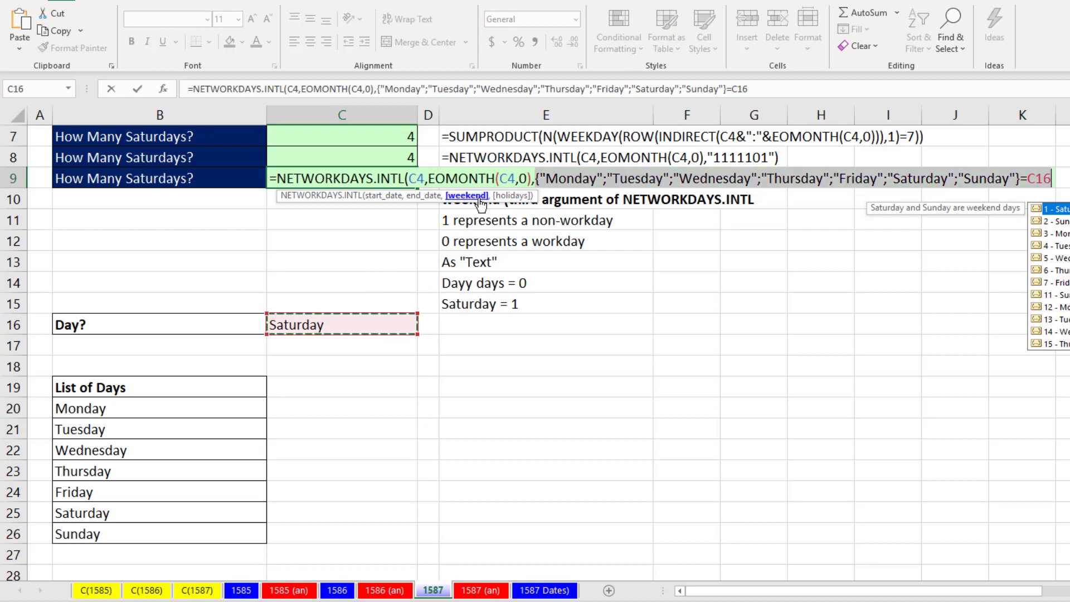
key("F9")
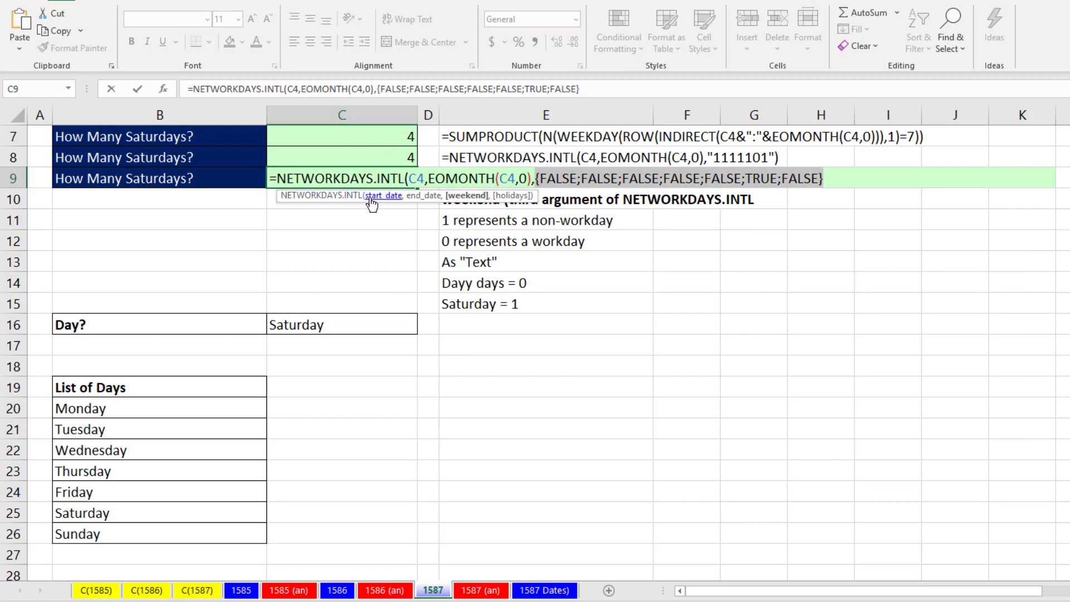
key("ctrl+z")
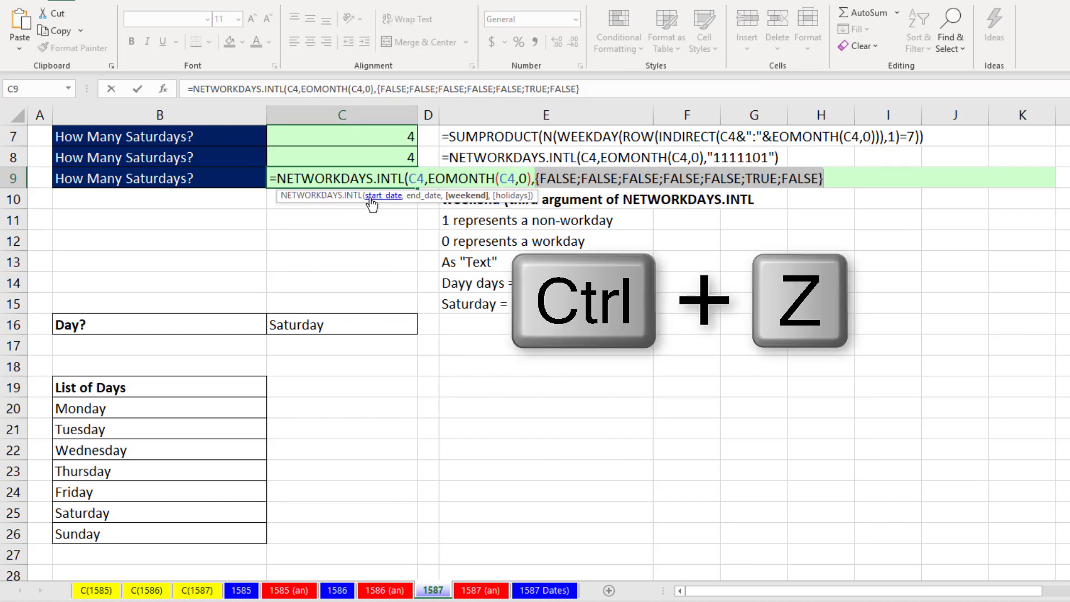
Step: Wrap the comparison in --( ) so the weekend argument evaluates to 1s and 0s
left_click(537, 178)
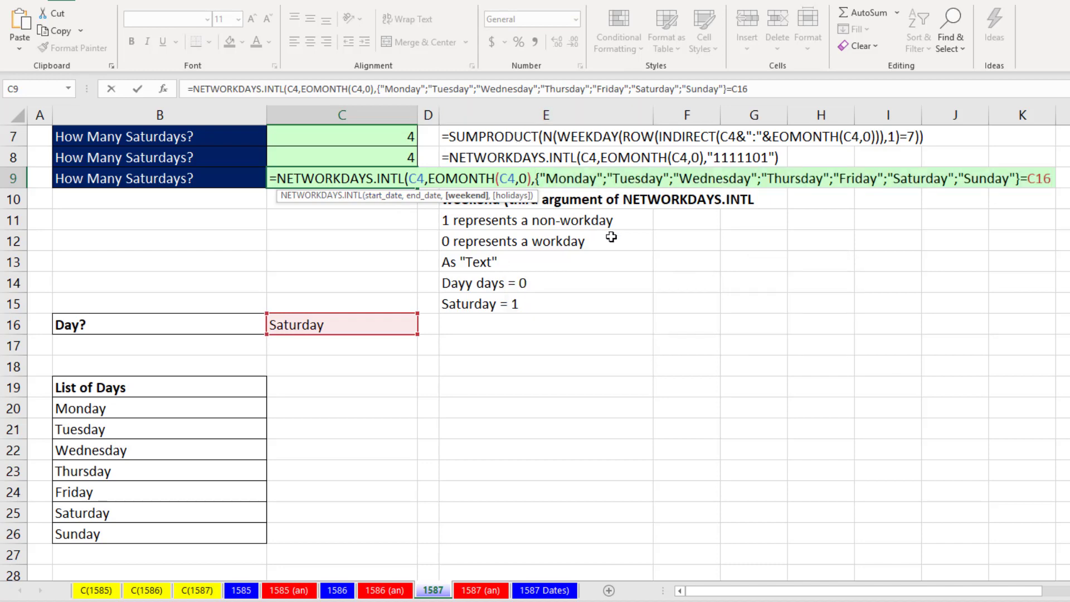
type("--")
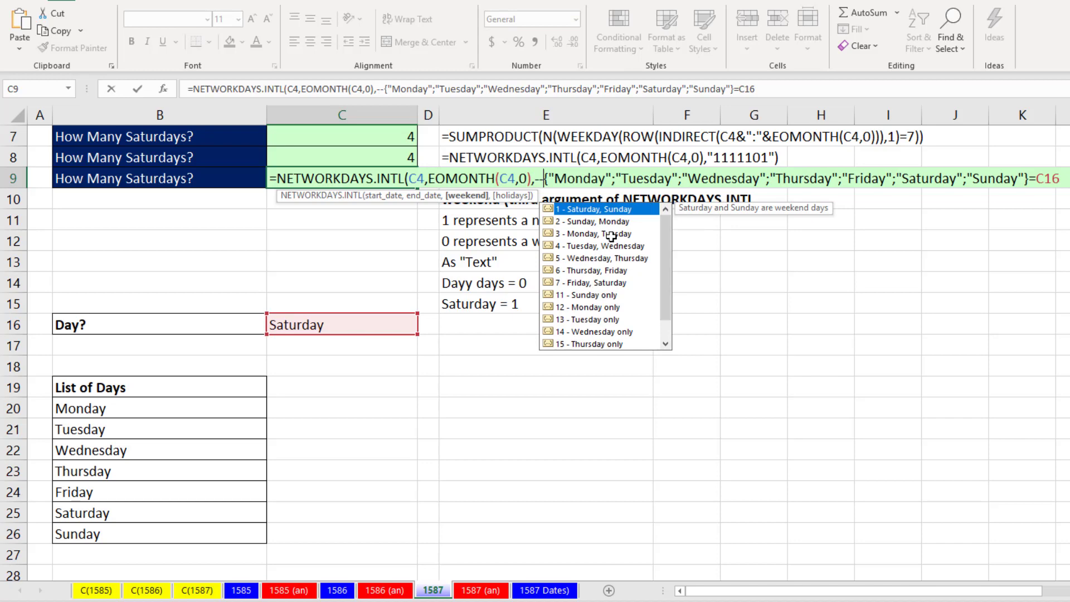
type("(")
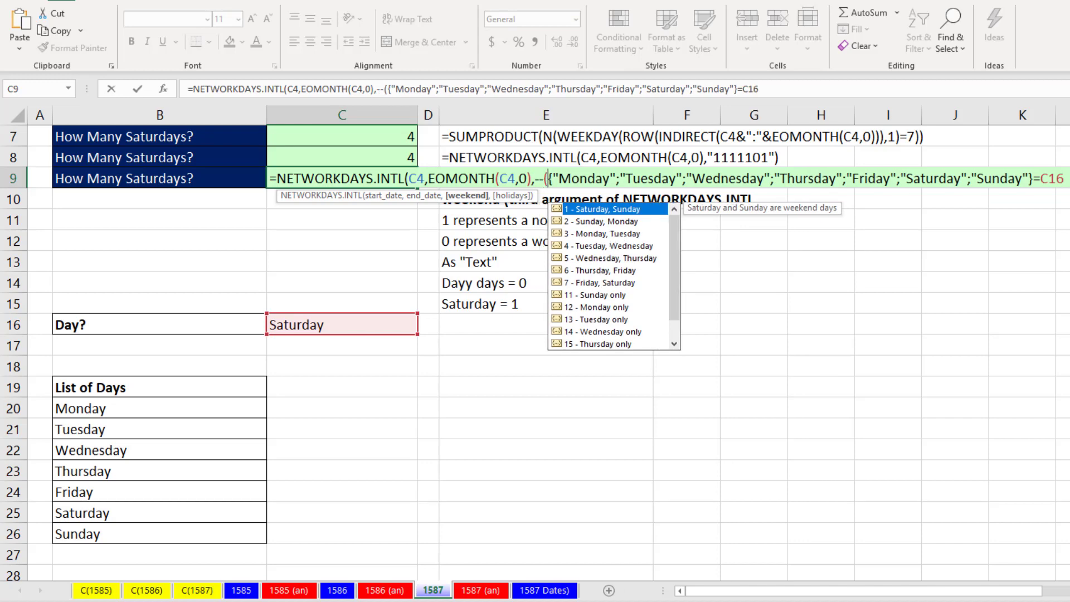
left_click(1067, 188)
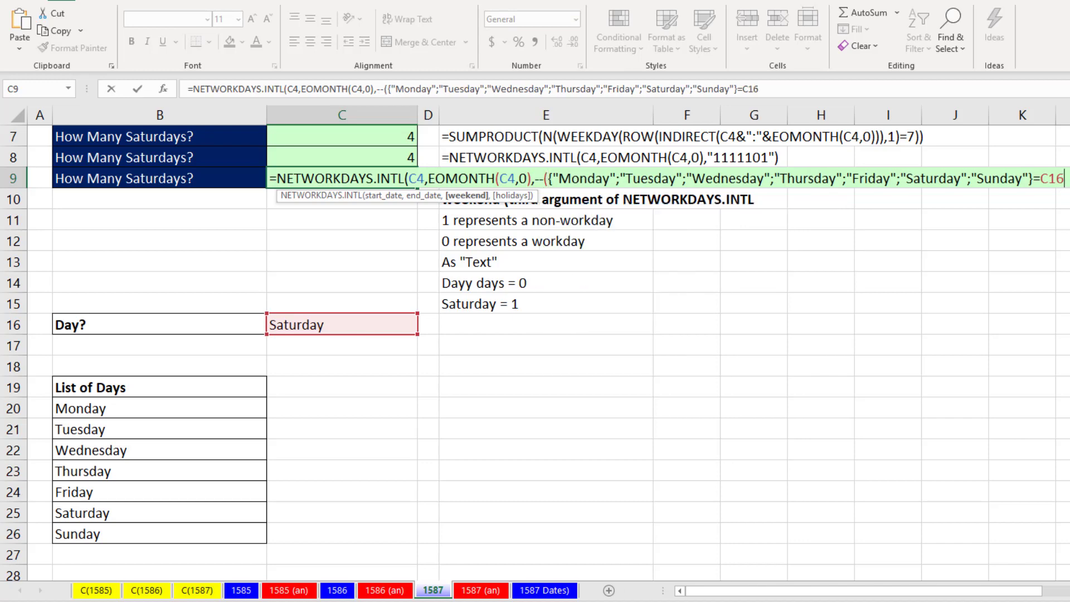
type(")")
left_click(467, 196)
key("F9")
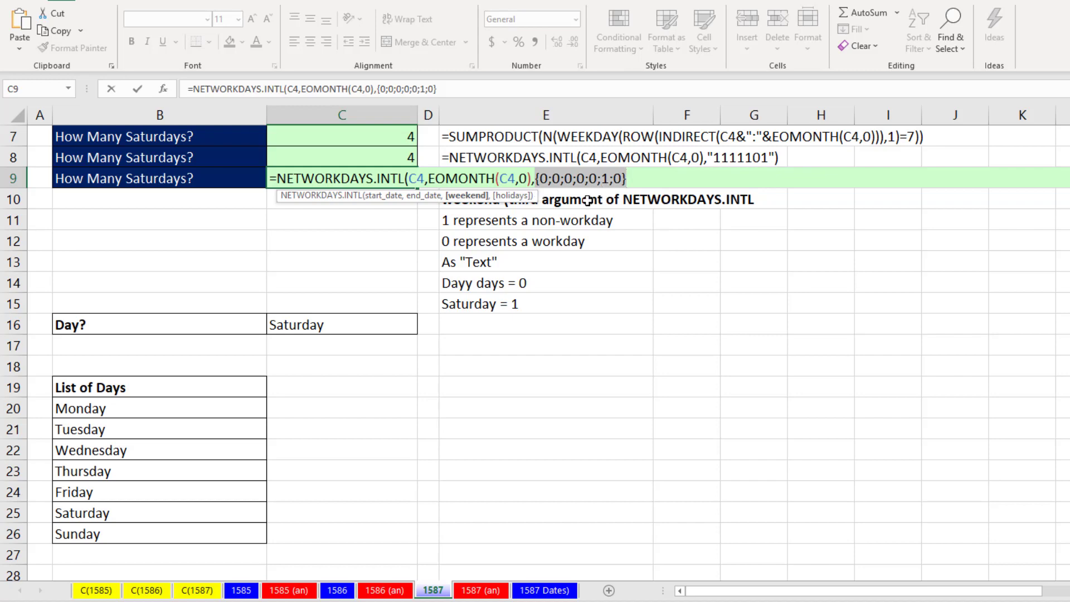
key("ctrl+z")
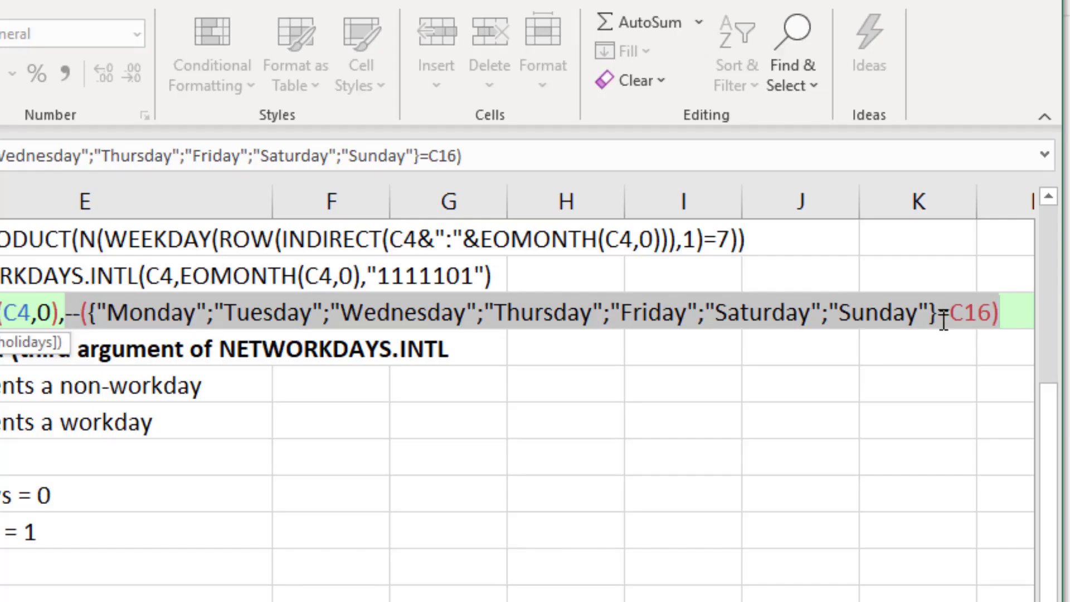
Step: Change the comparison to <> so the weekend argument evaluates to {1;1;1;1;1;0;1}
left_click(943, 322)
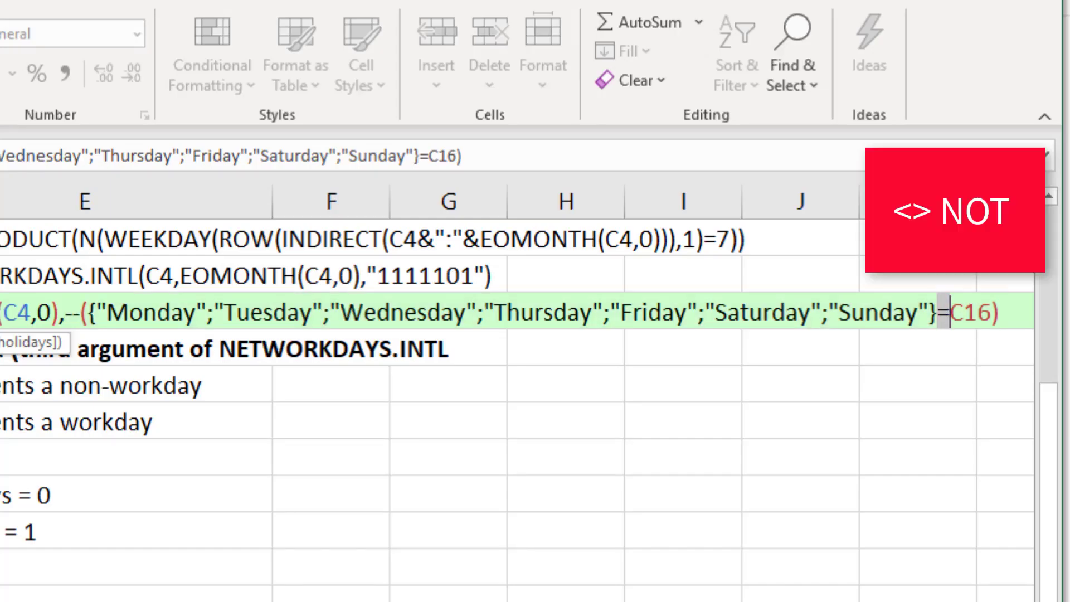
type("<>")
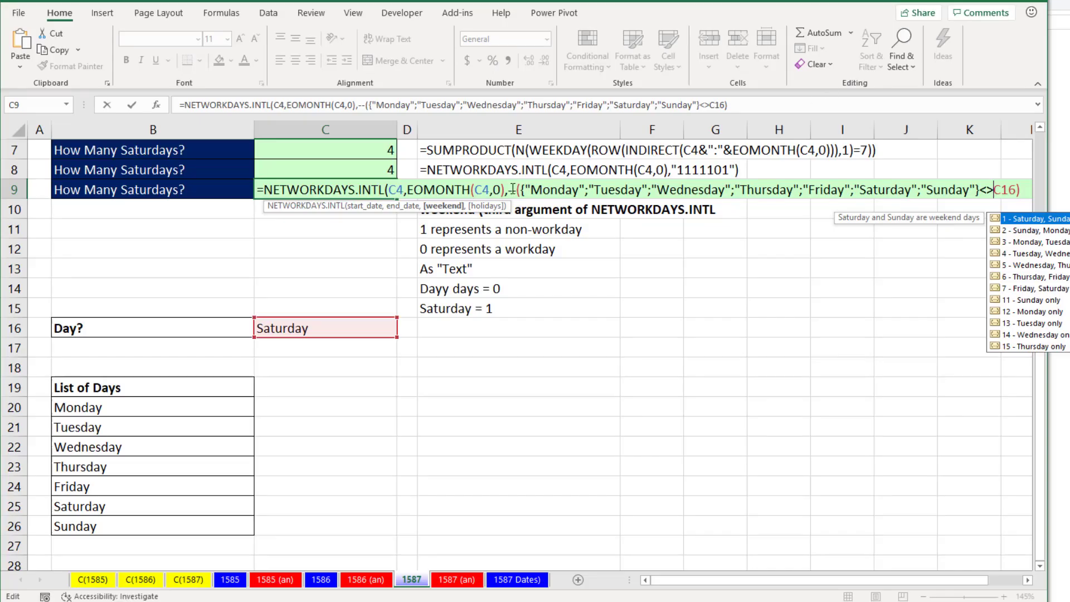
left_click(0, 342)
key("F9")
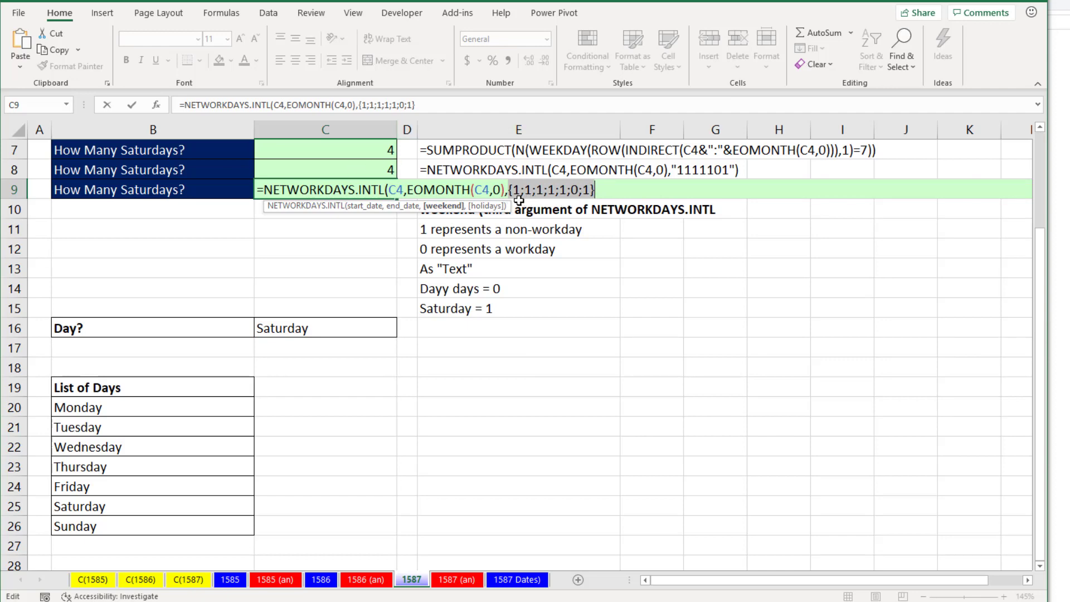
key("ctrl+z")
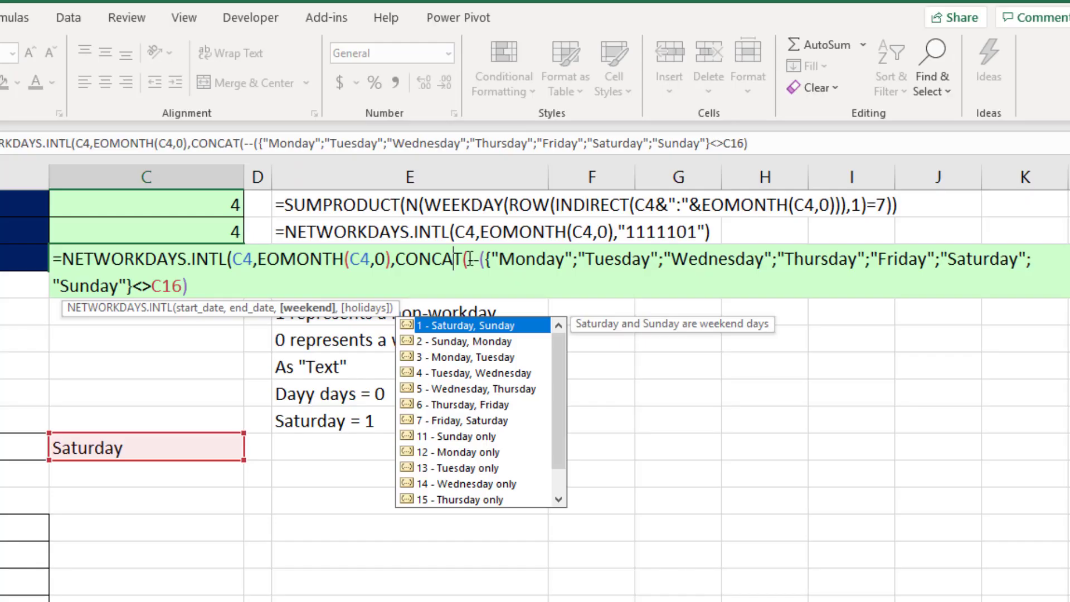
Step: Close C9's CONCAT parentheses and confirm its weekend argument evaluates to "1111101"
left_click(470, 259)
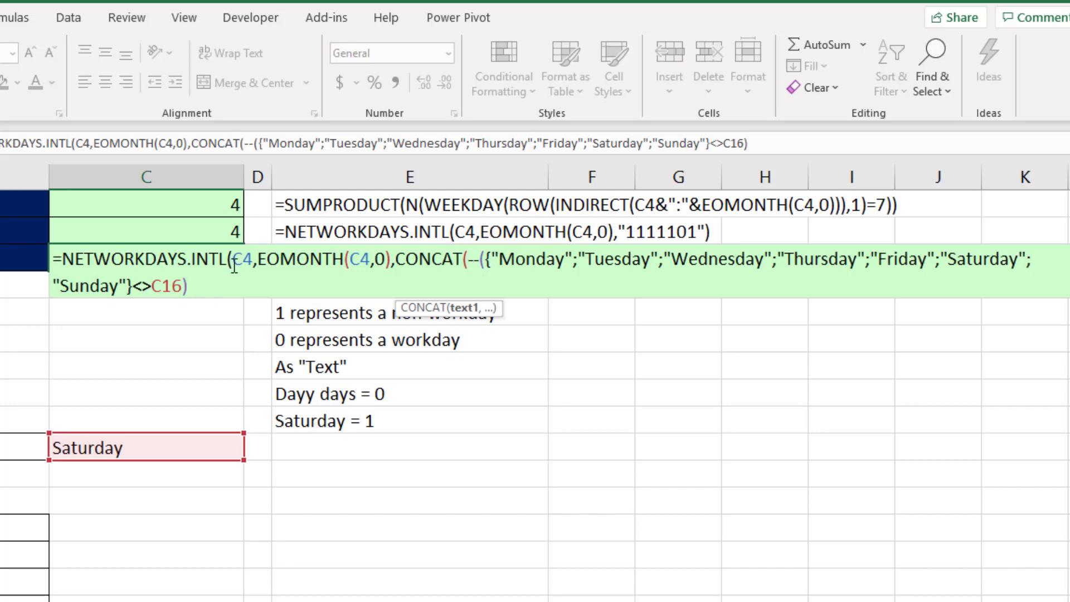
type(")")
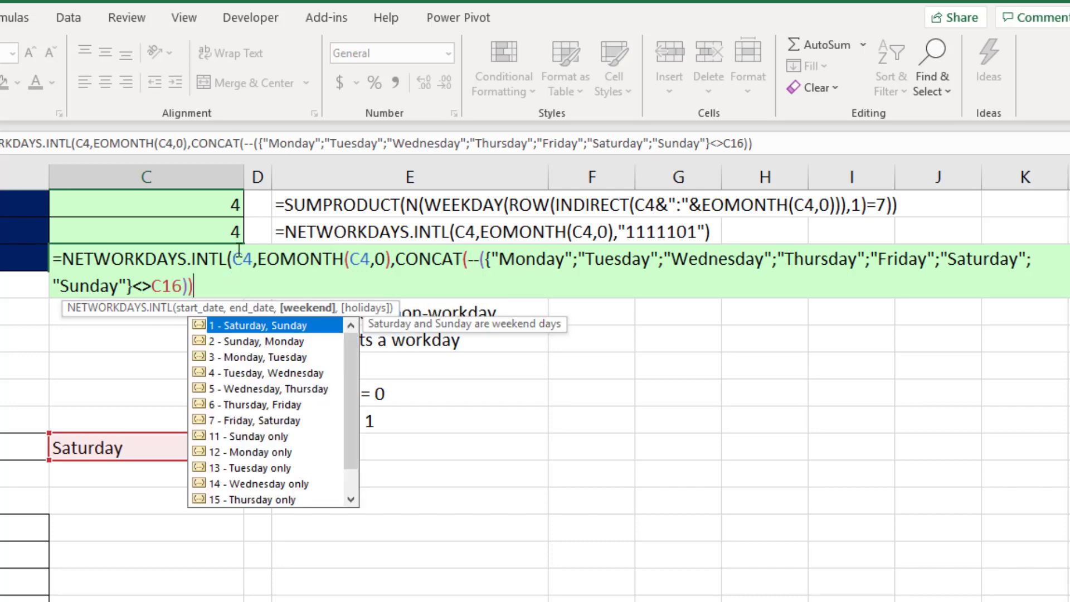
type(")")
left_click(419, 259)
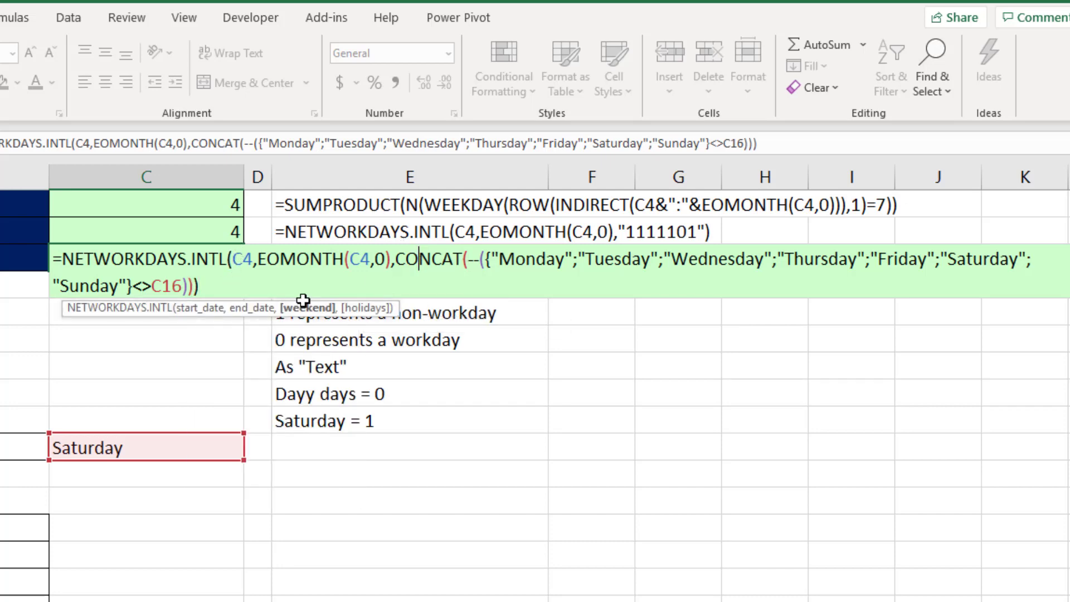
left_click(308, 308)
key("F9")
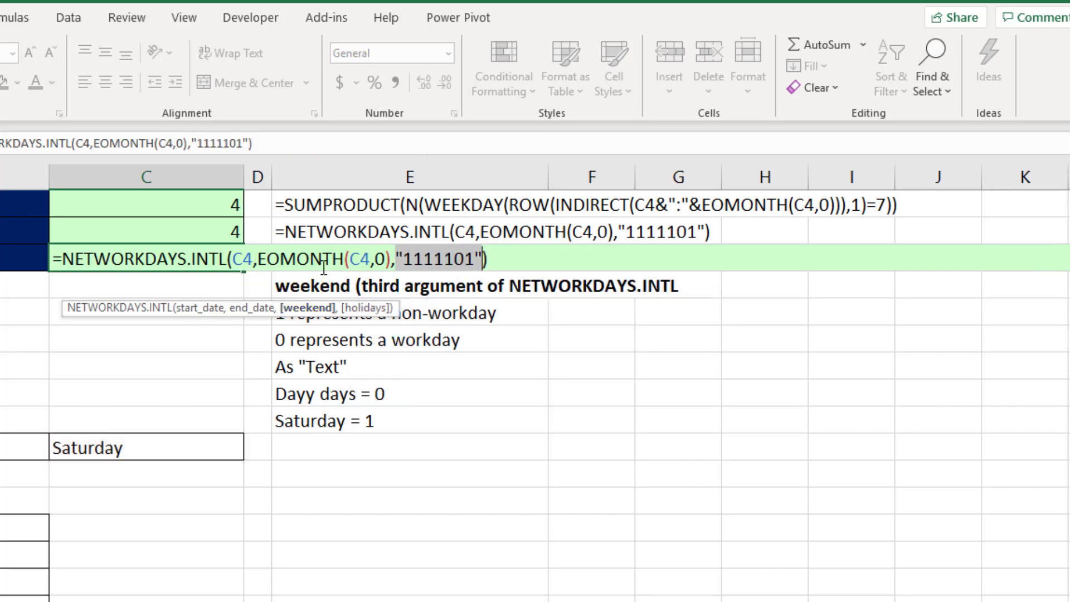
key("ctrl+z")
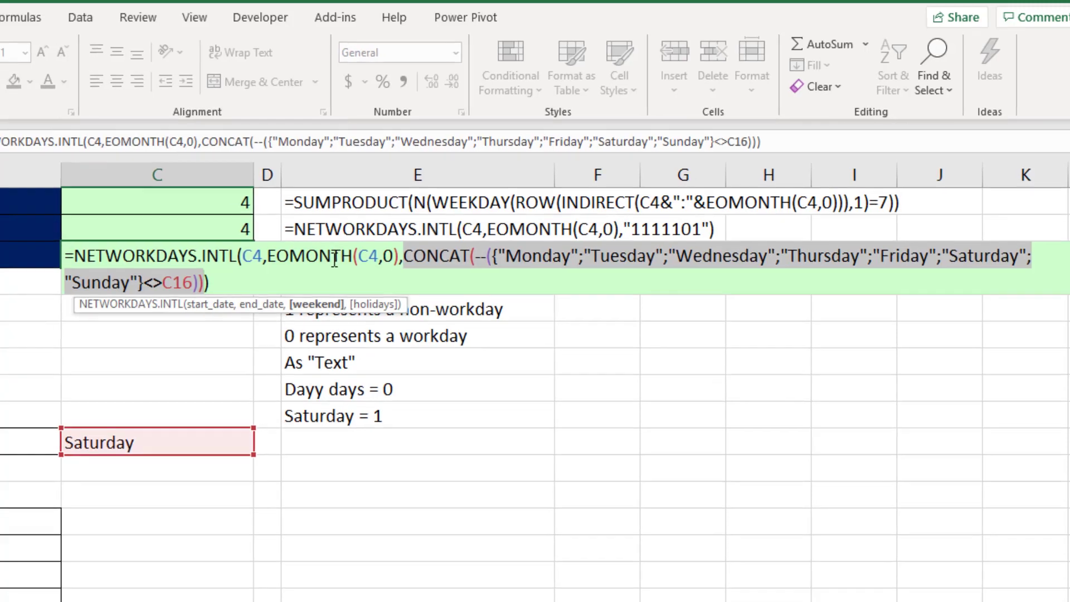
key("Escape")
left_click(239, 450)
Step: Choose Thursday from C16's dropdown so C9 counts 5 Thursdays
left_click(429, 482)
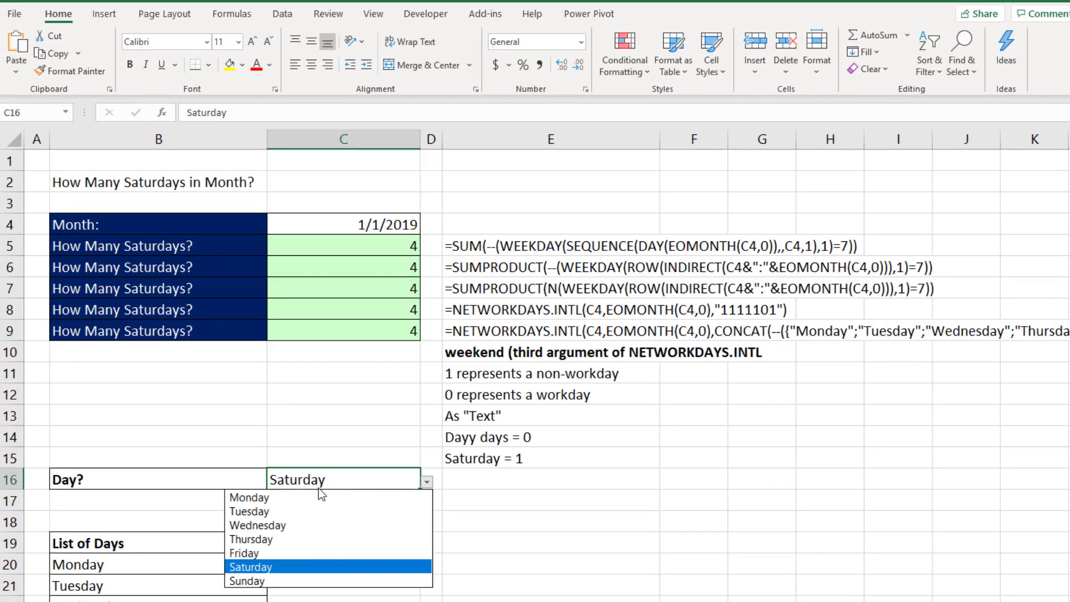
left_click(272, 538)
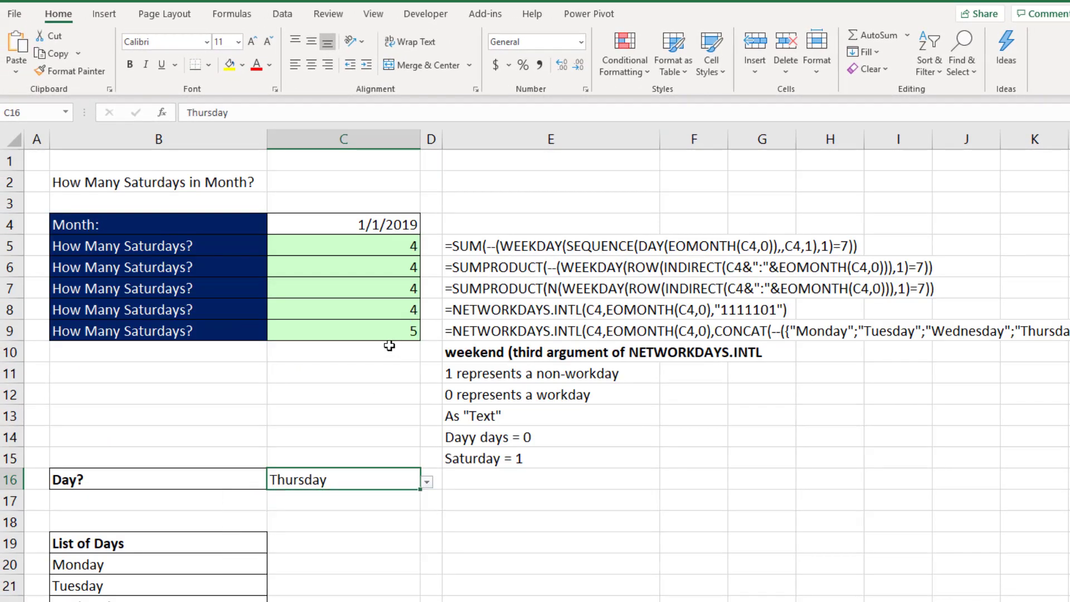